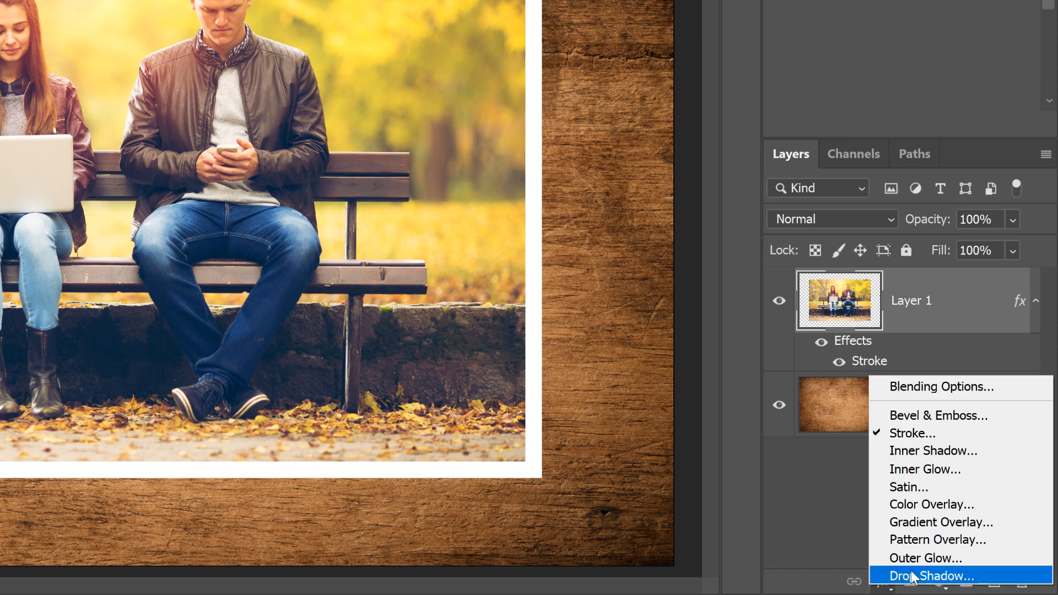
click(998, 416)
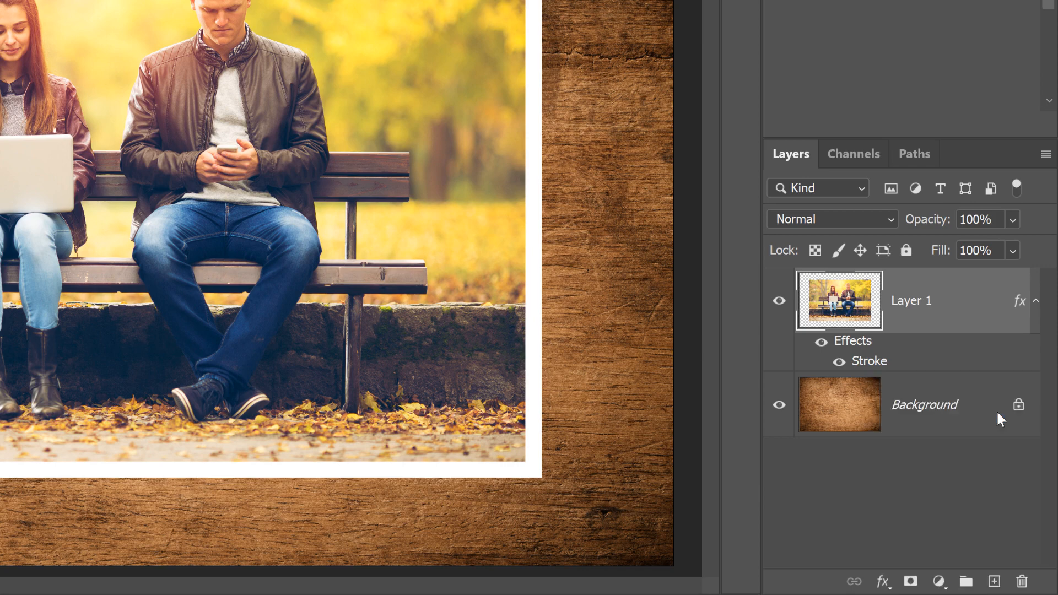
click(911, 582)
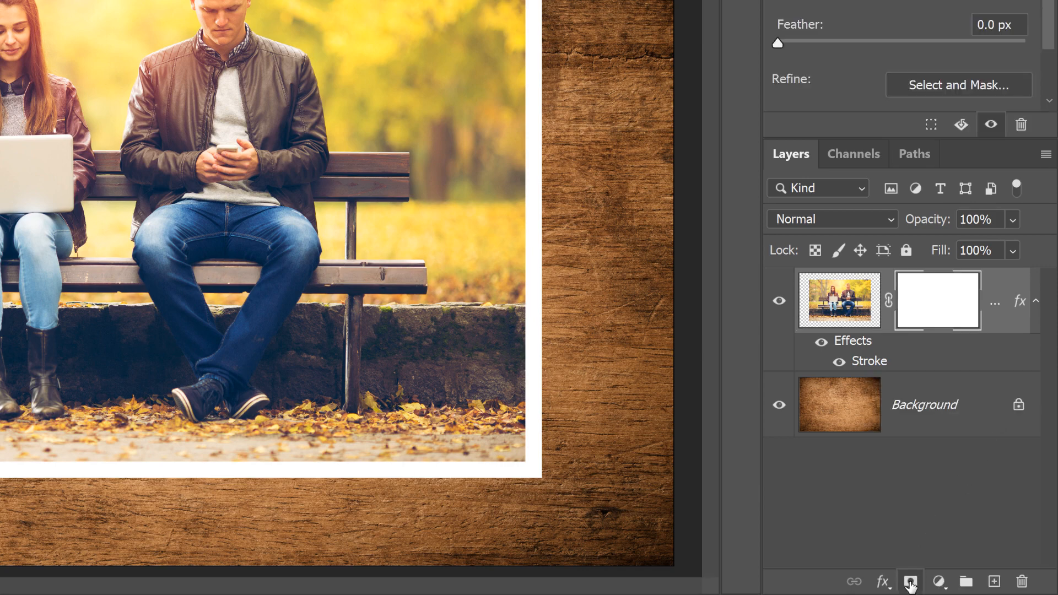
right_click(930, 301)
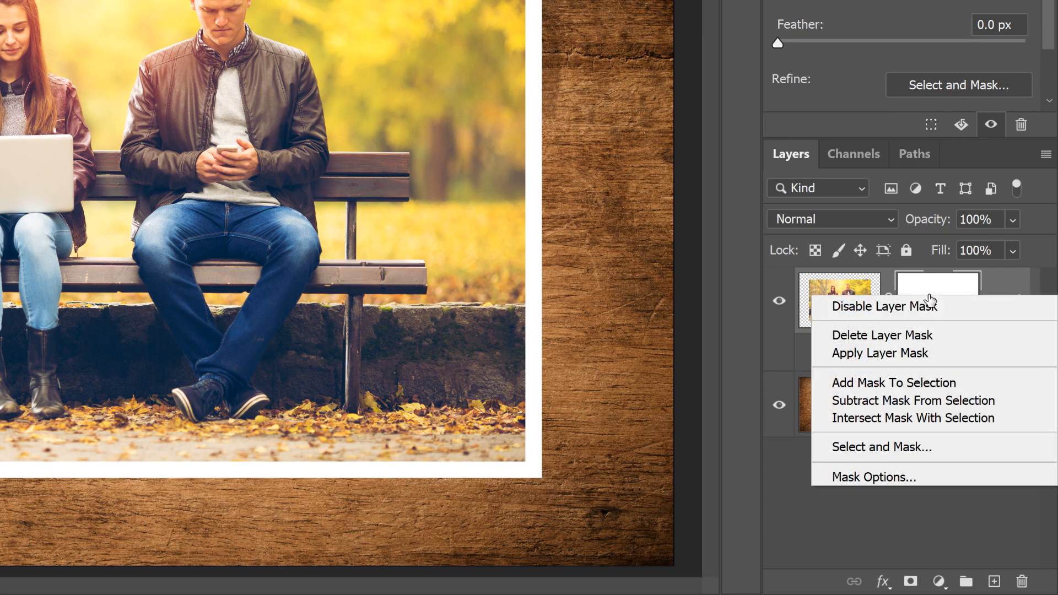
click(946, 337)
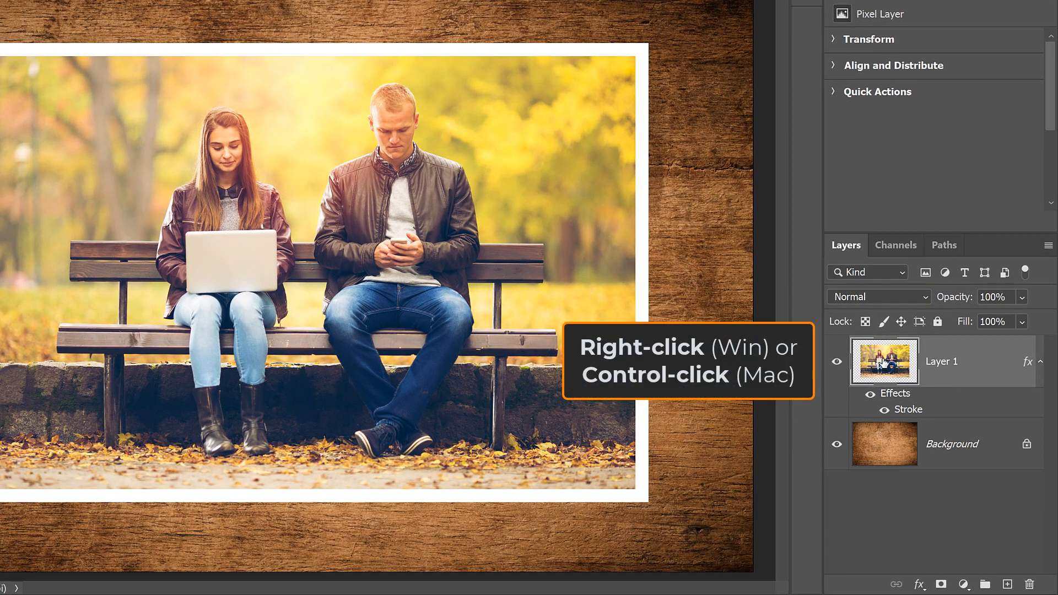
Select the pixels of Layer 1 and scale the selection outline to 50% width, covering only the photo's left half.
right_click(883, 363)
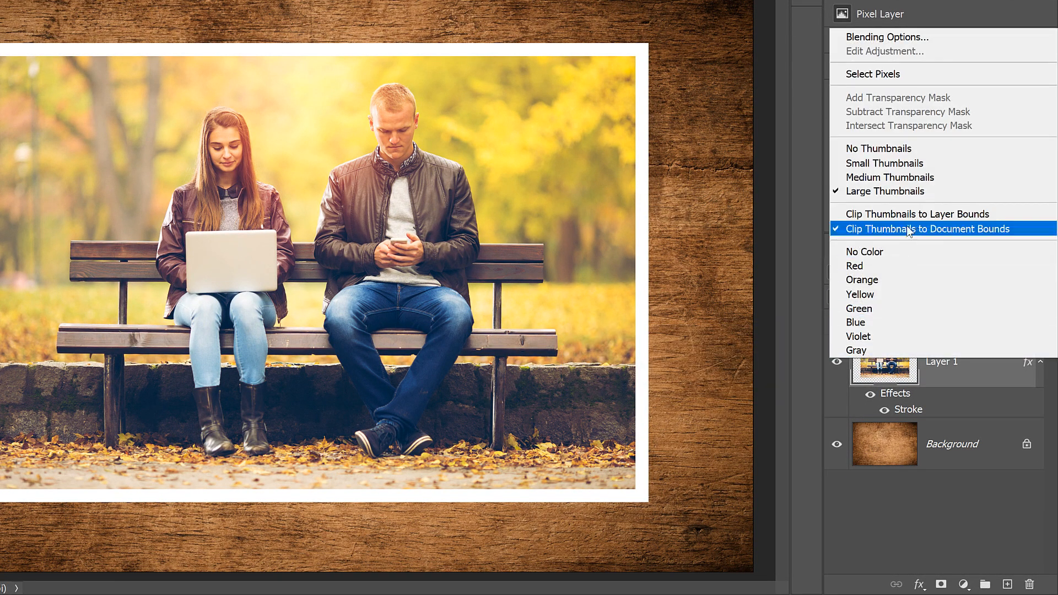
click(915, 74)
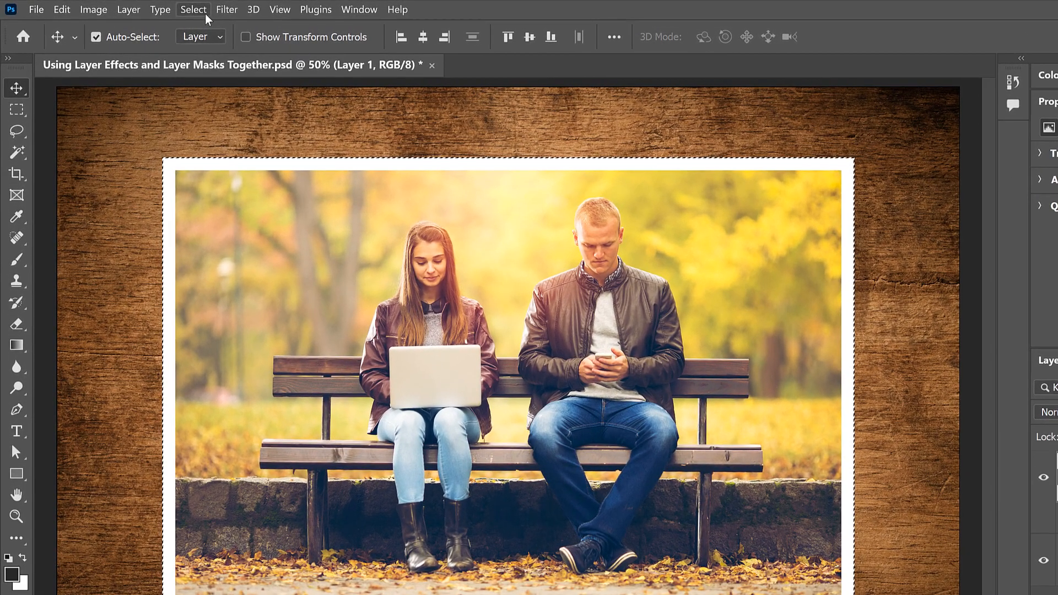
click(162, 8)
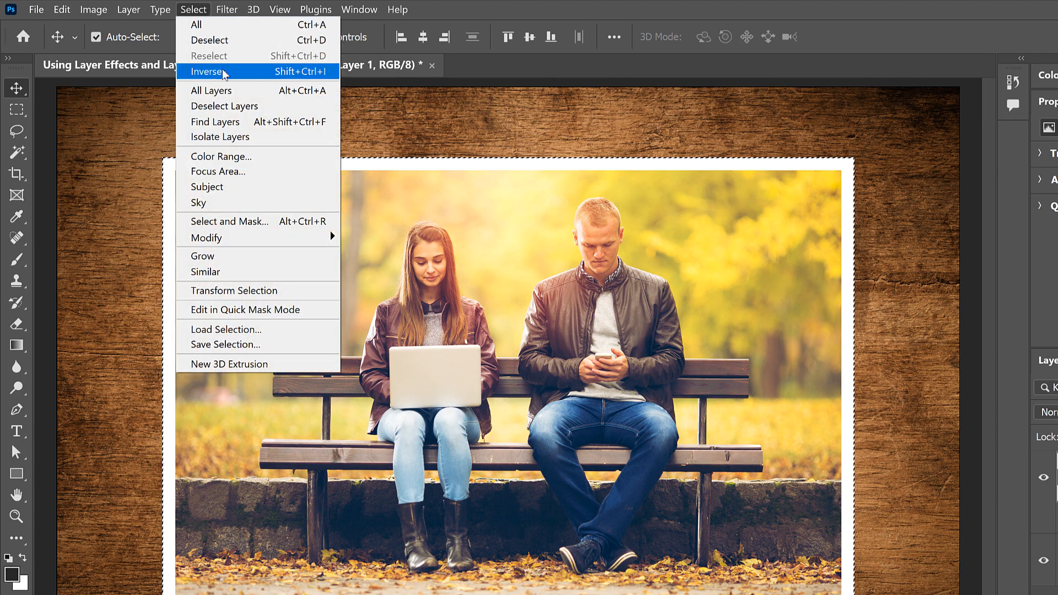
click(234, 290)
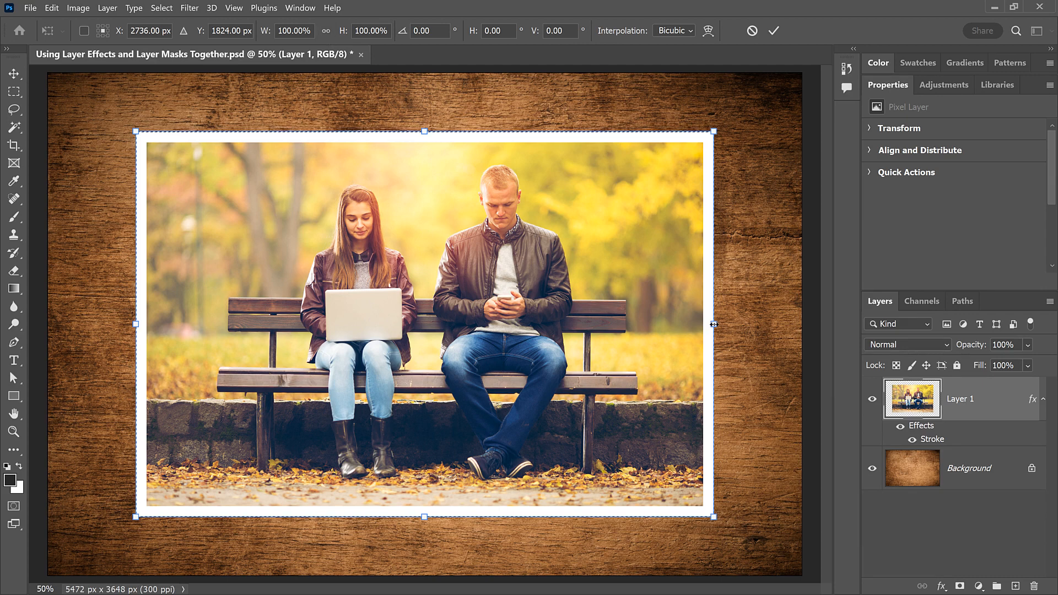
drag(714, 324, 424, 324)
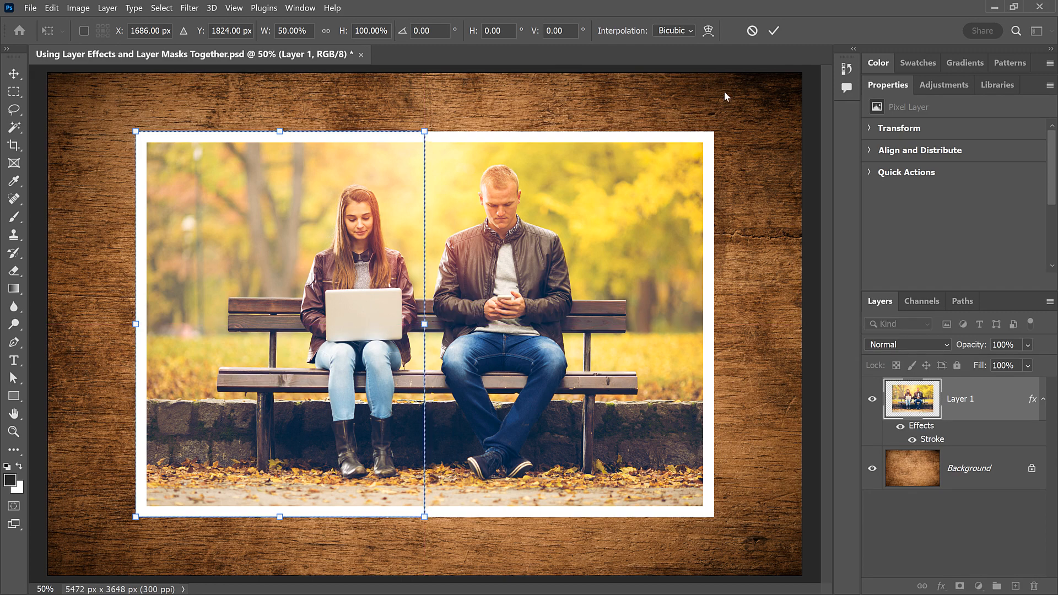
click(775, 35)
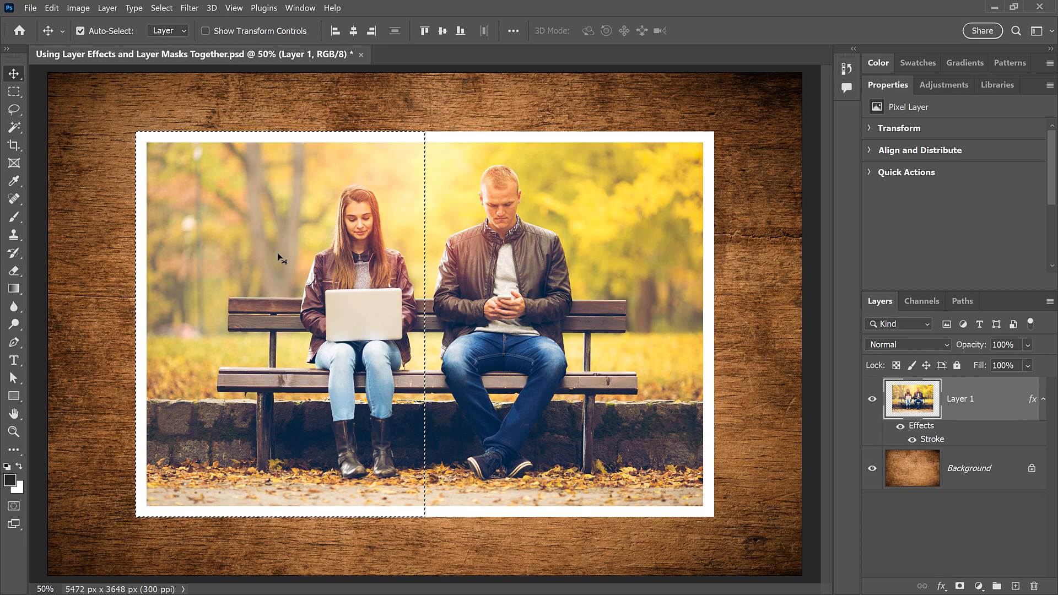
Add a layer mask to Layer 1 from the left-half selection and duplicate the masked layer.
click(960, 587)
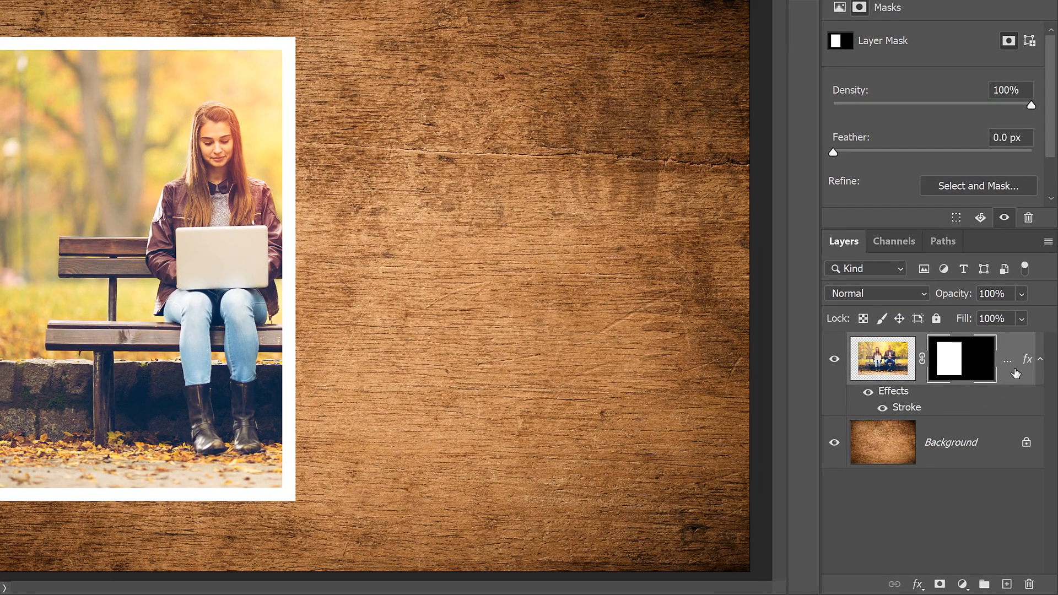
drag(1016, 374, 1007, 589)
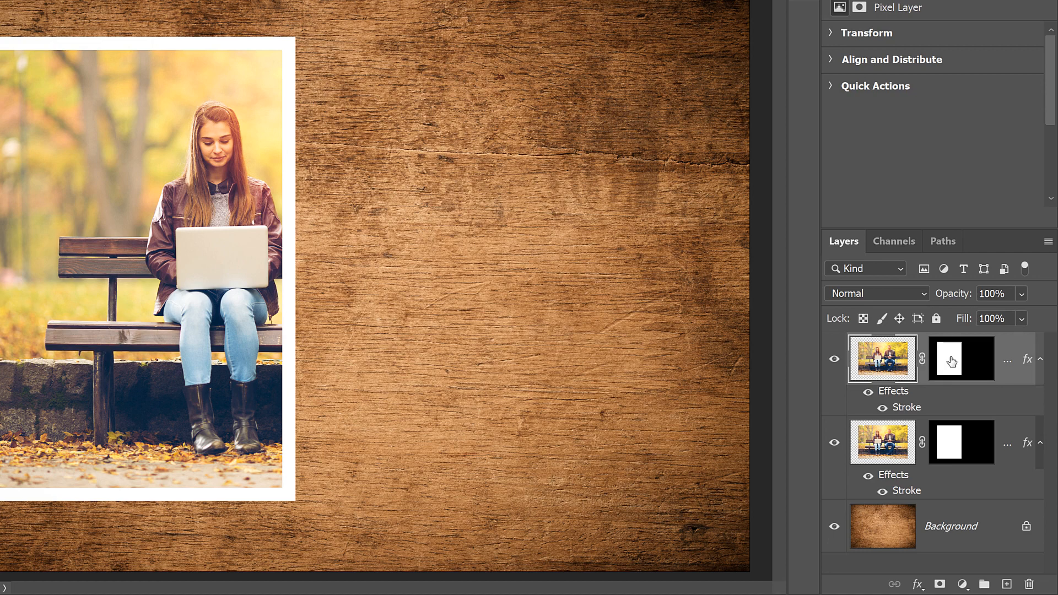
Invert the layer mask of Layer 1 copy so that it shows the photo's right half.
click(952, 362)
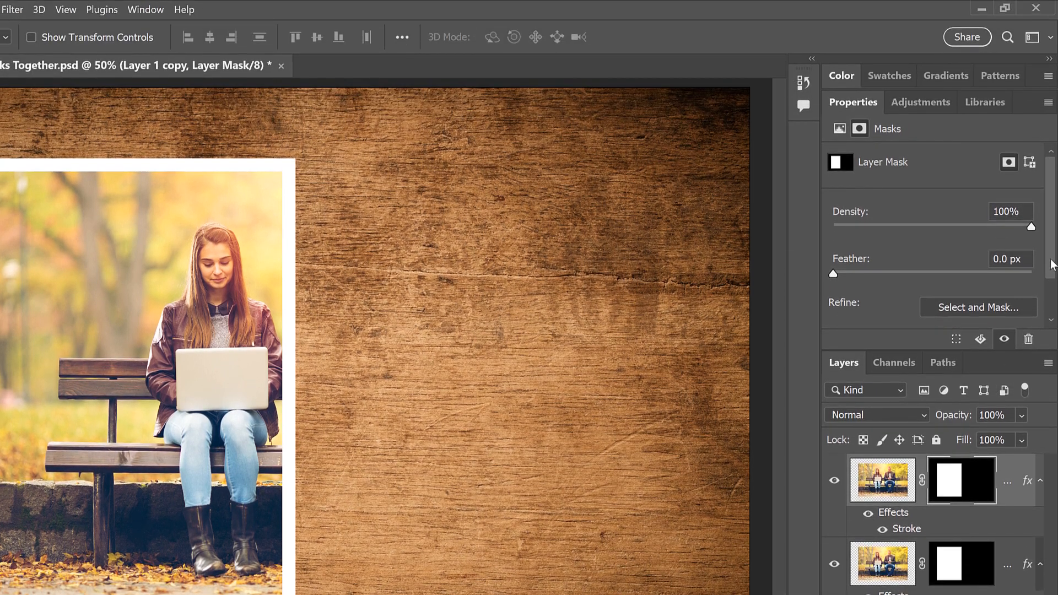
drag(1050, 139, 1051, 167)
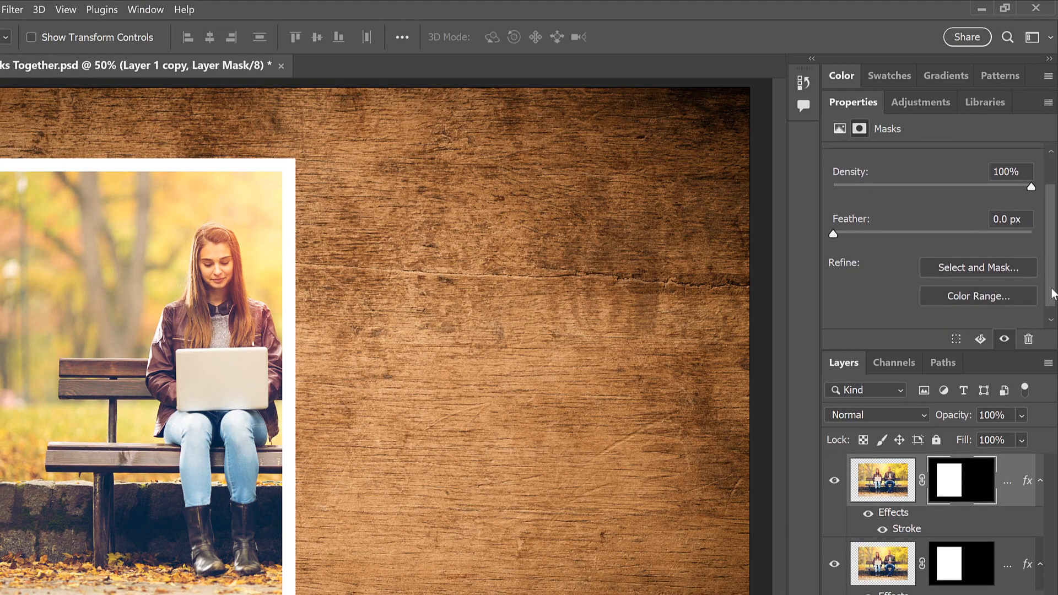
drag(1052, 294, 1053, 302)
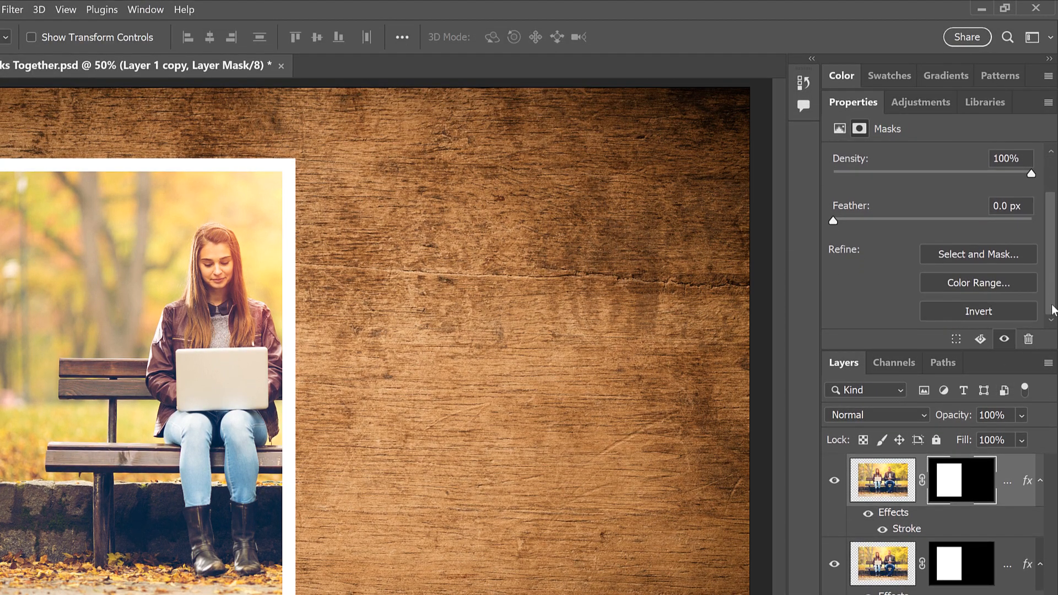
click(1008, 309)
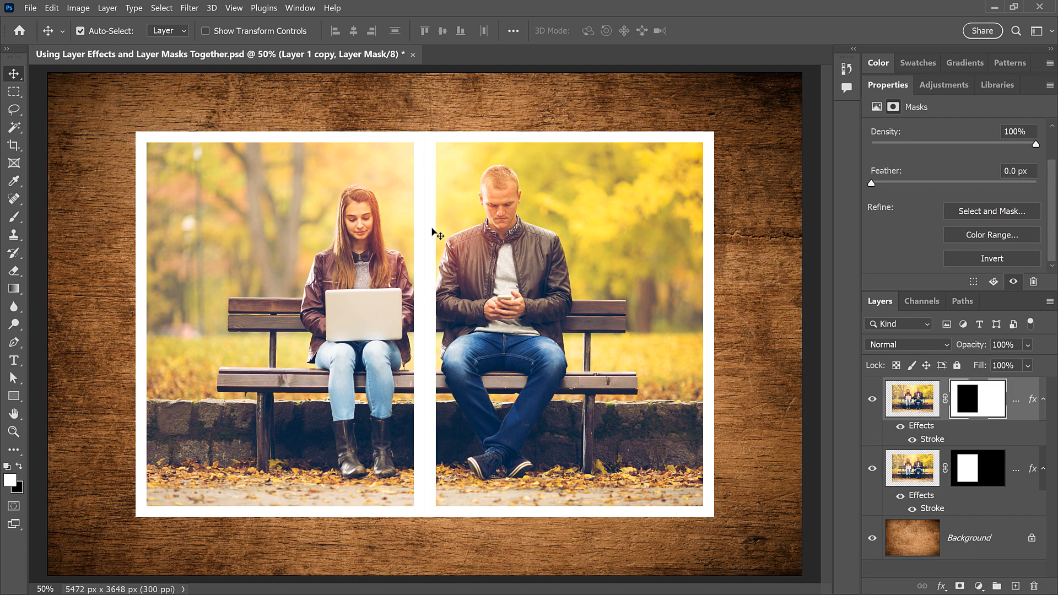
Toggle the visibility of the two photo layers to view each half separately, ending with Layer 1 copy hidden.
click(872, 400)
click(874, 469)
click(873, 469)
click(872, 401)
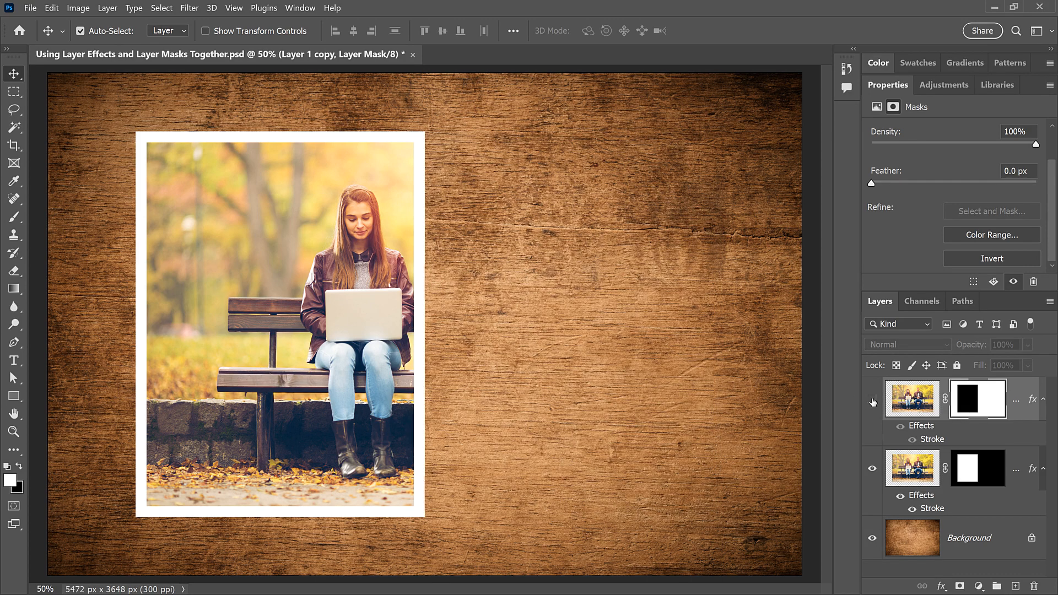
Disable and re-enable Layer 1's mask several times to compare the full photo with its masked left half.
shift+click(970, 469)
shift+click(970, 469)
shift+click(970, 469)
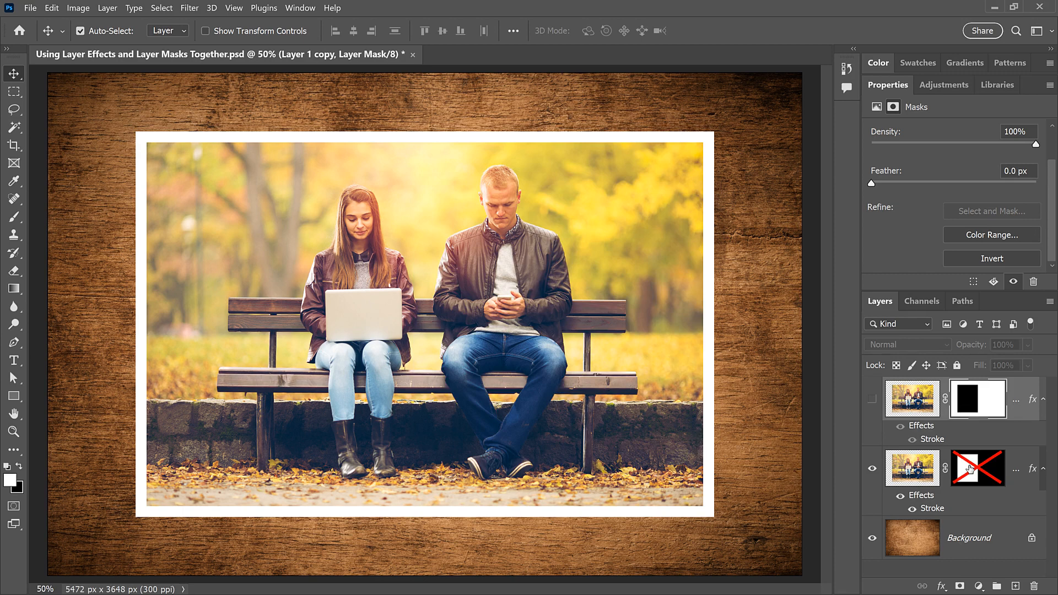
shift+click(970, 469)
shift+click(970, 469)
shift+click(971, 469)
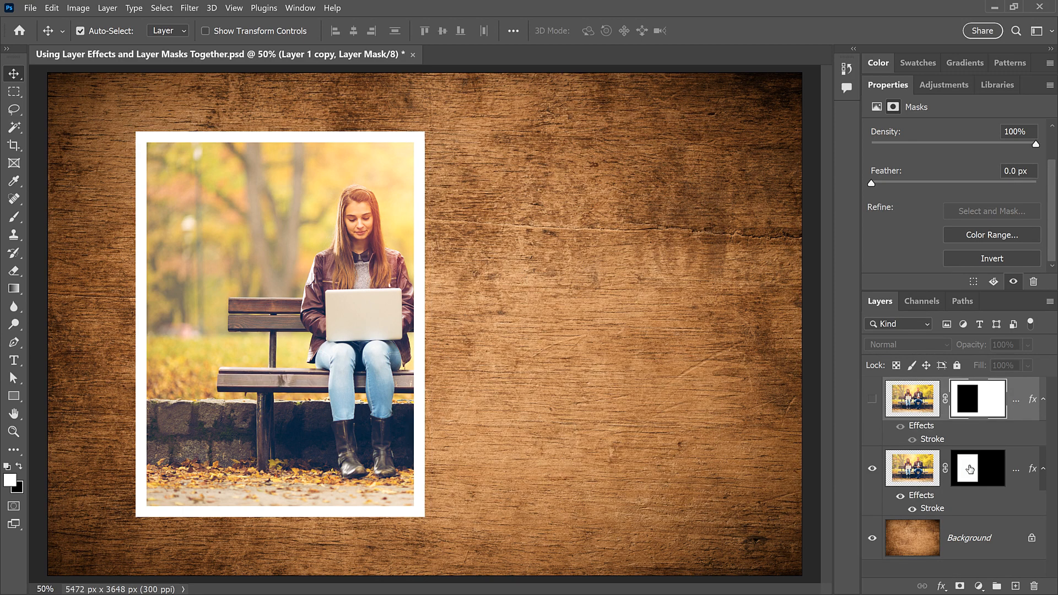
shift+click(970, 469)
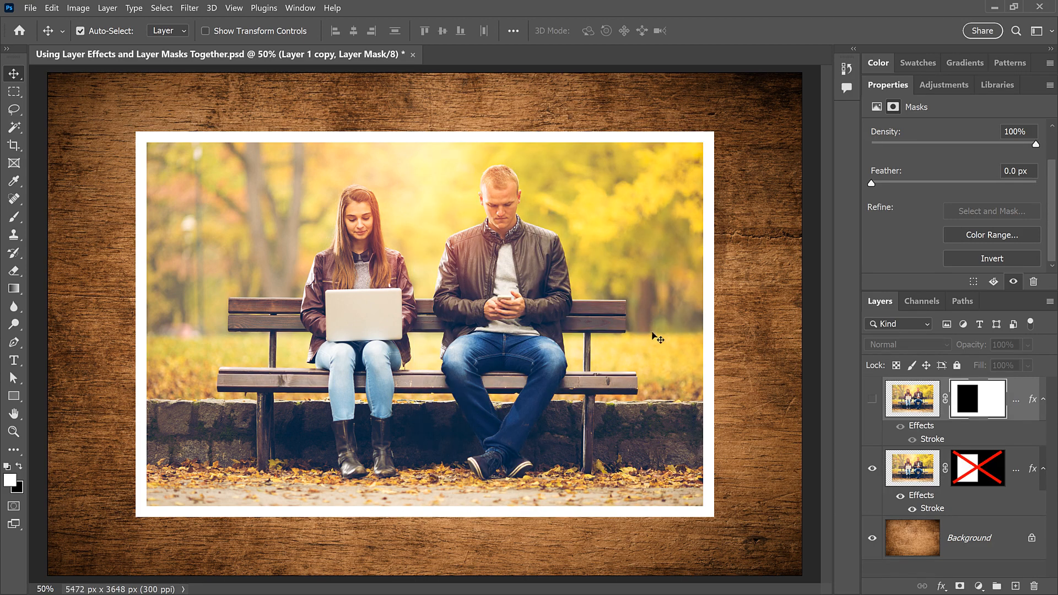
shift+click(980, 470)
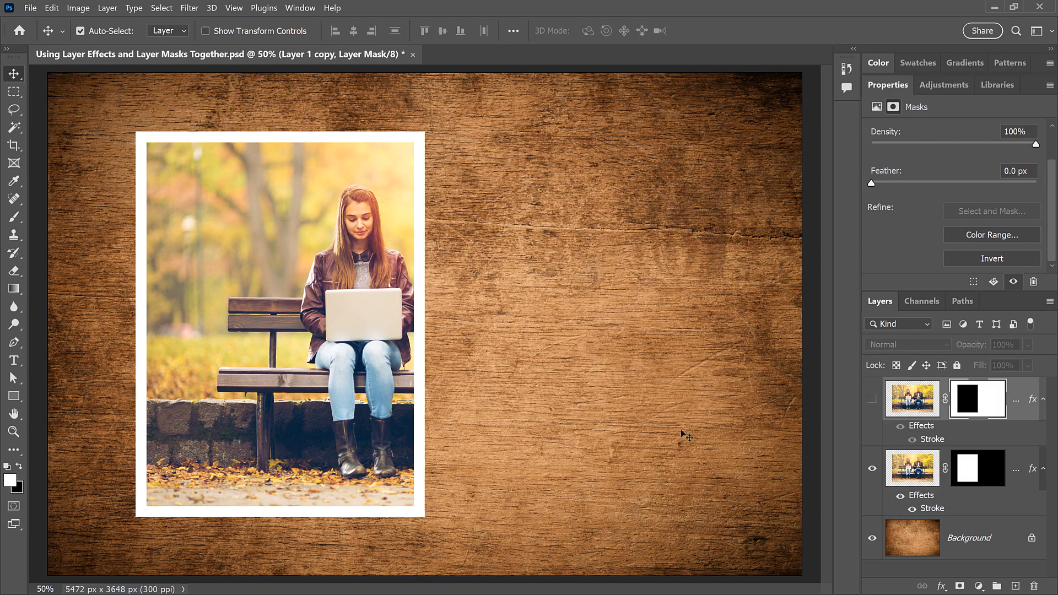
Show only Layer 1 copy, compare it with its mask disabled and enabled, and turn Layer 1 back on.
click(873, 469)
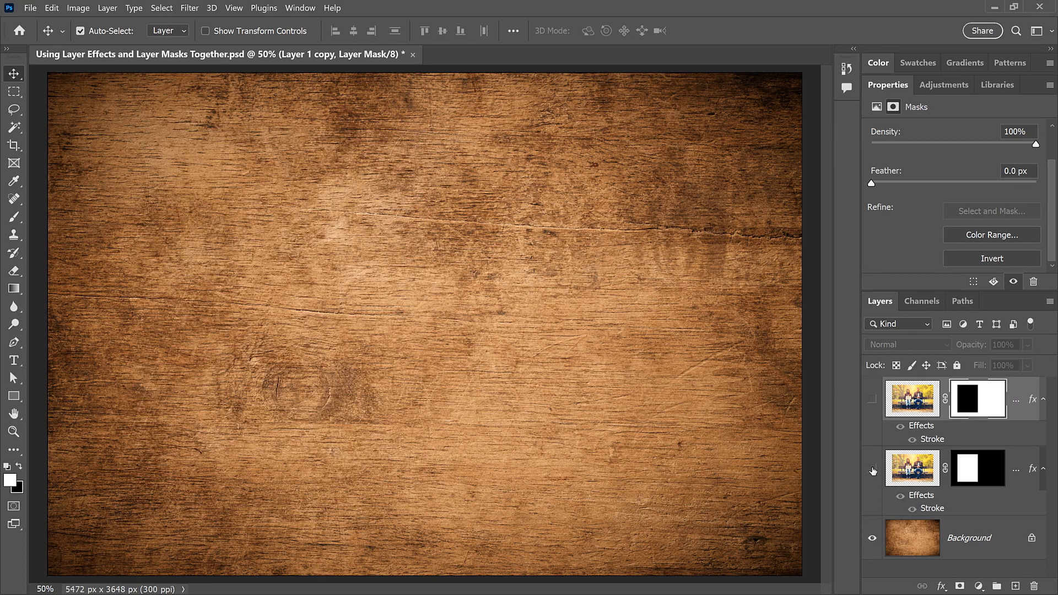
click(872, 398)
shift+click(969, 399)
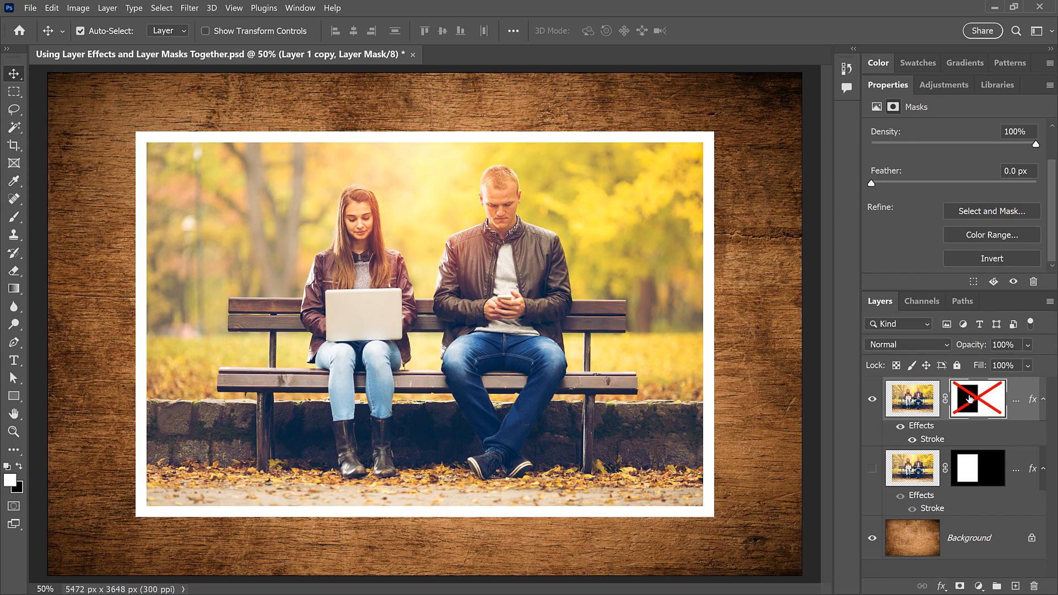
shift+click(970, 399)
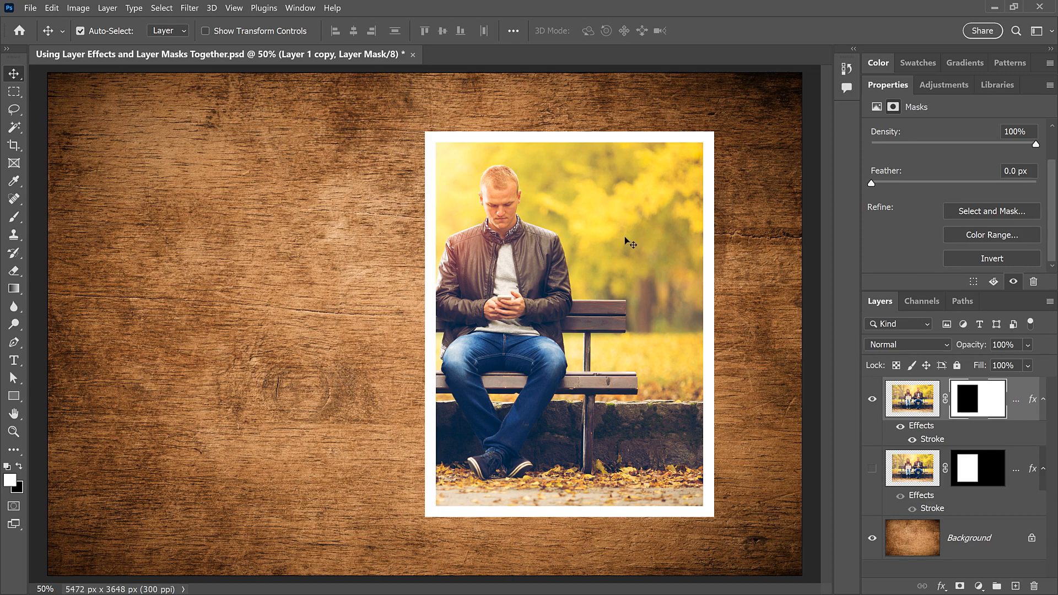
click(872, 469)
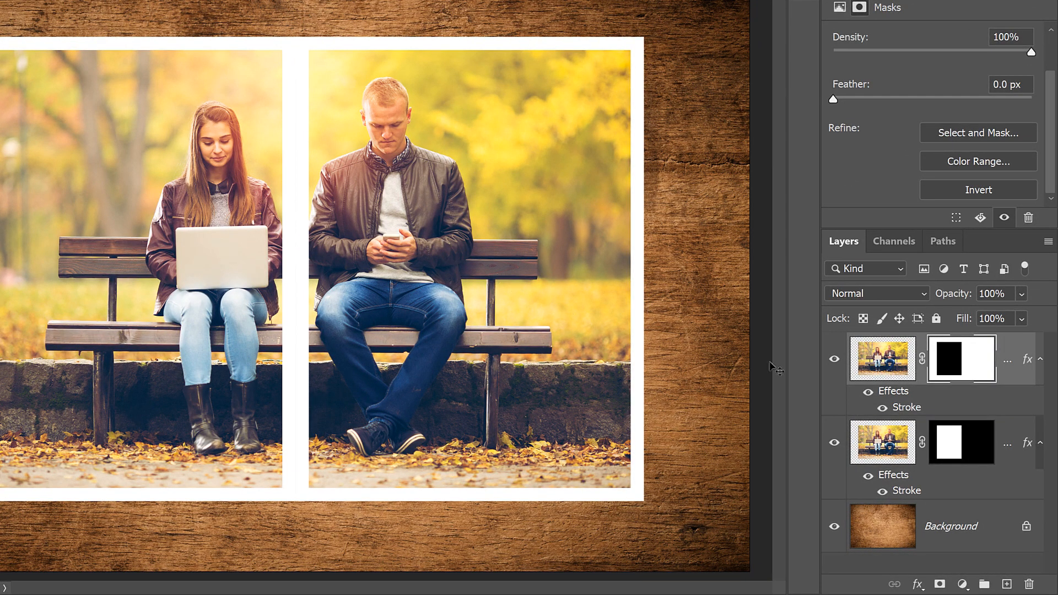
Hide Layer 1 copy and enable Layer Mask Hides Effects in the blending options of Layer 1.
click(835, 360)
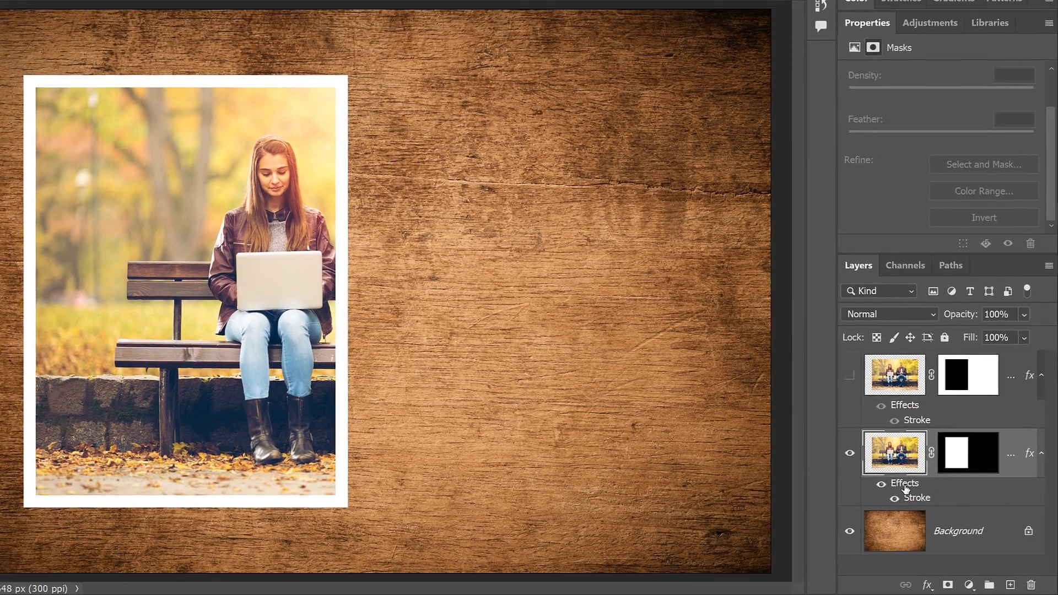
double_click(896, 477)
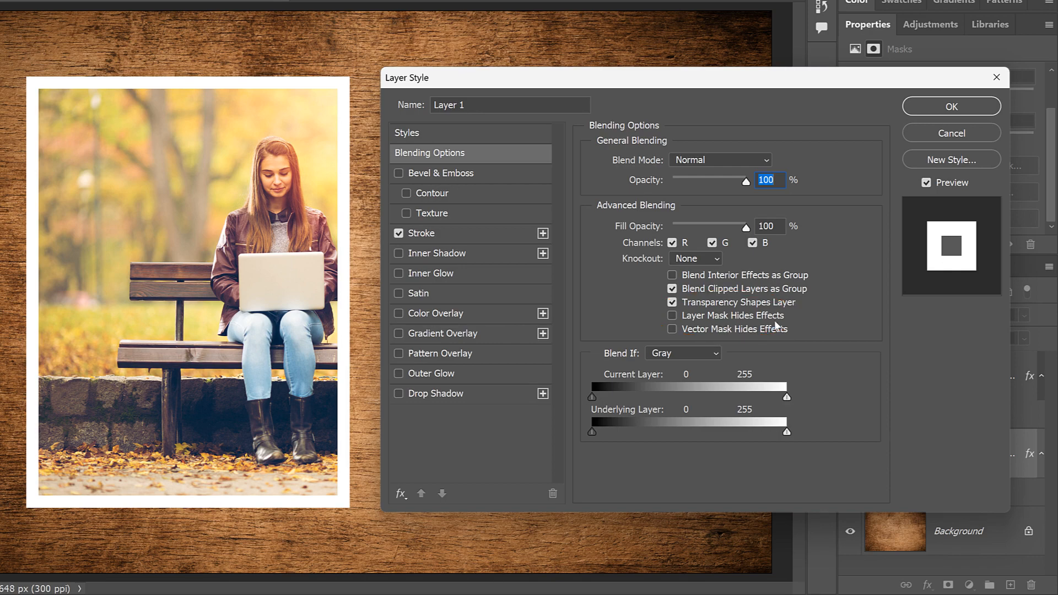
click(672, 315)
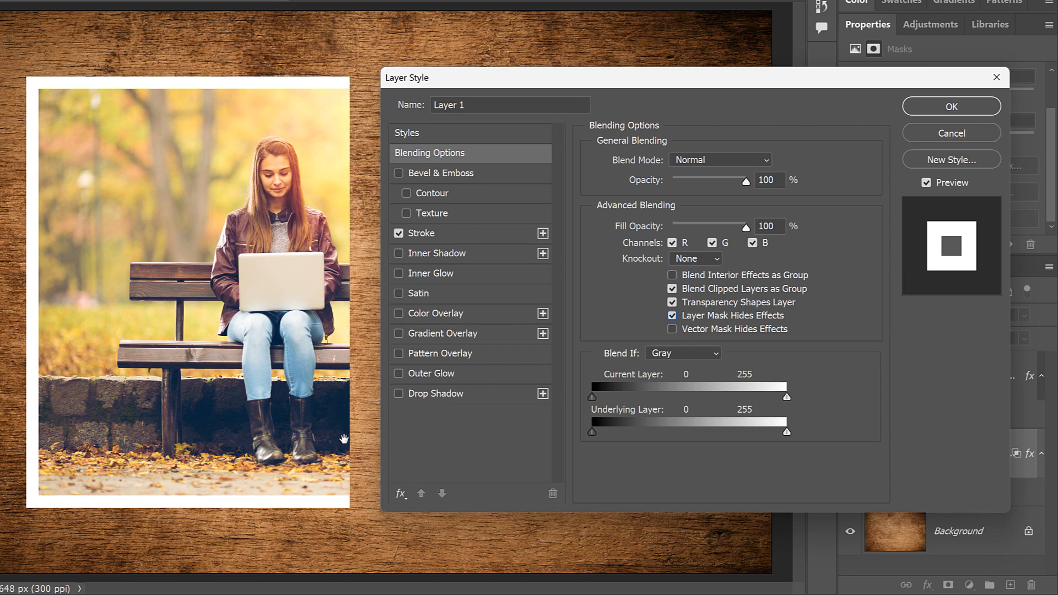
click(971, 110)
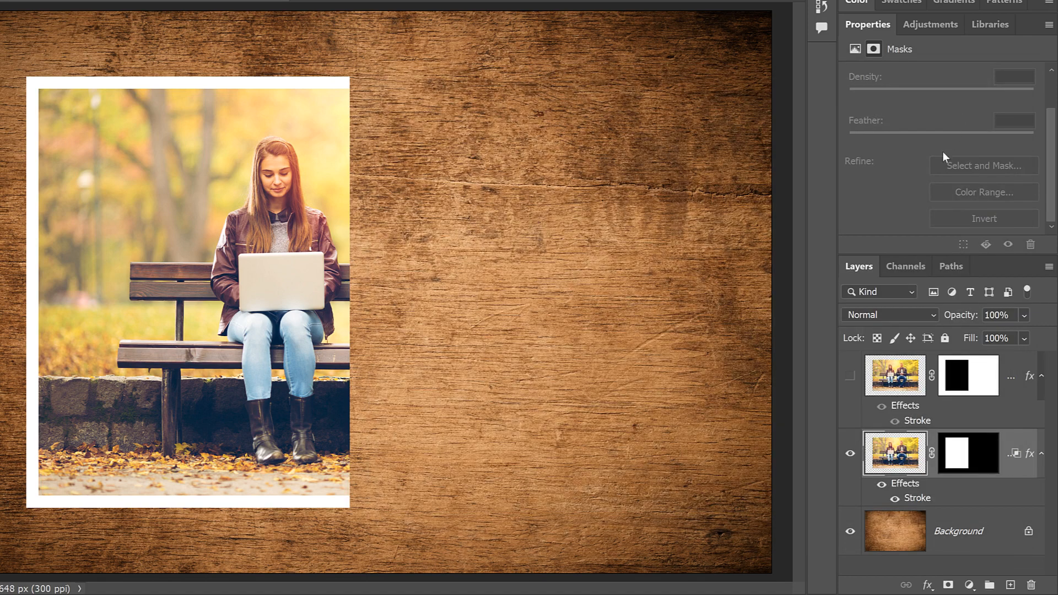
Display Layer 1 copy instead of Layer 1 and enable Layer Mask Hides Effects in the copy's blending options.
click(851, 454)
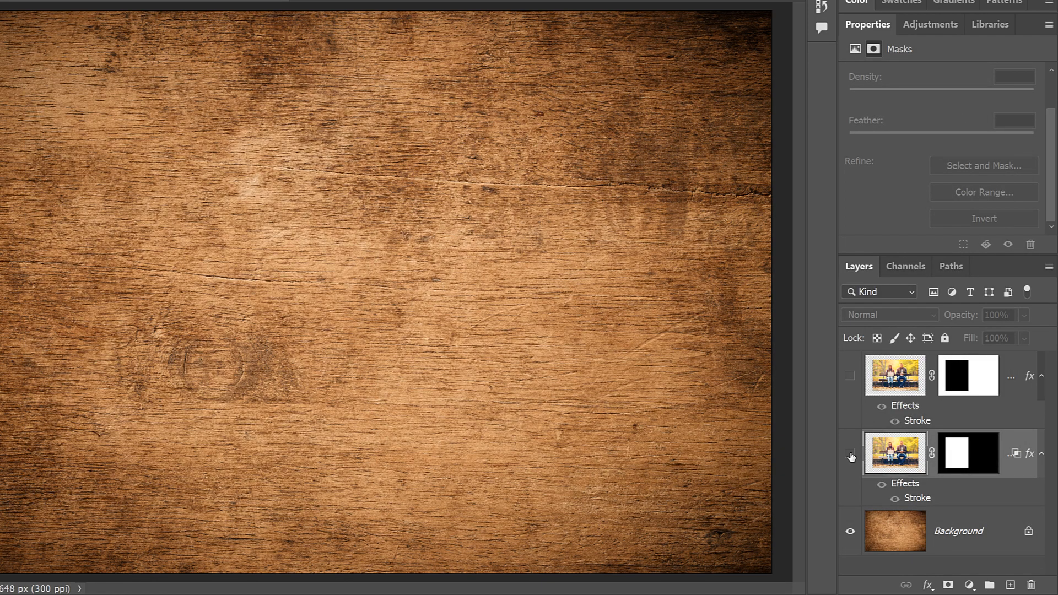
click(850, 376)
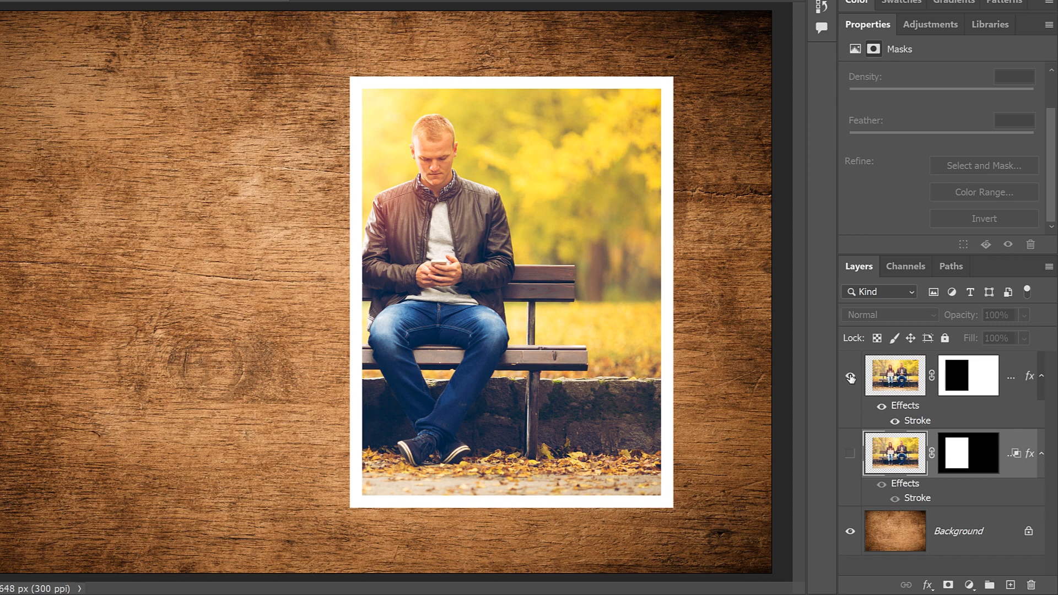
double_click(907, 413)
drag(631, 82, 796, 80)
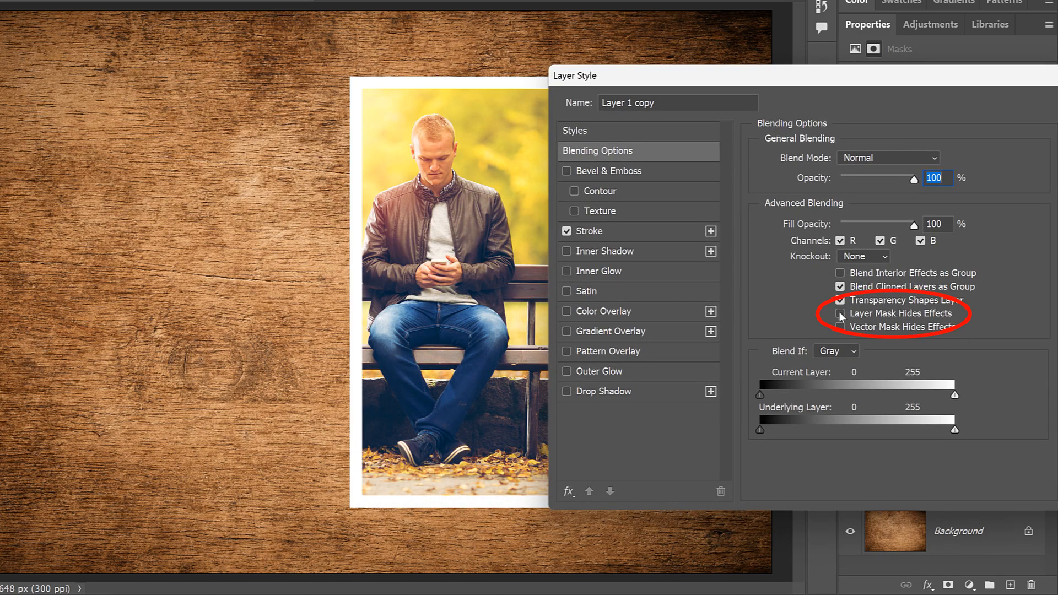
click(840, 314)
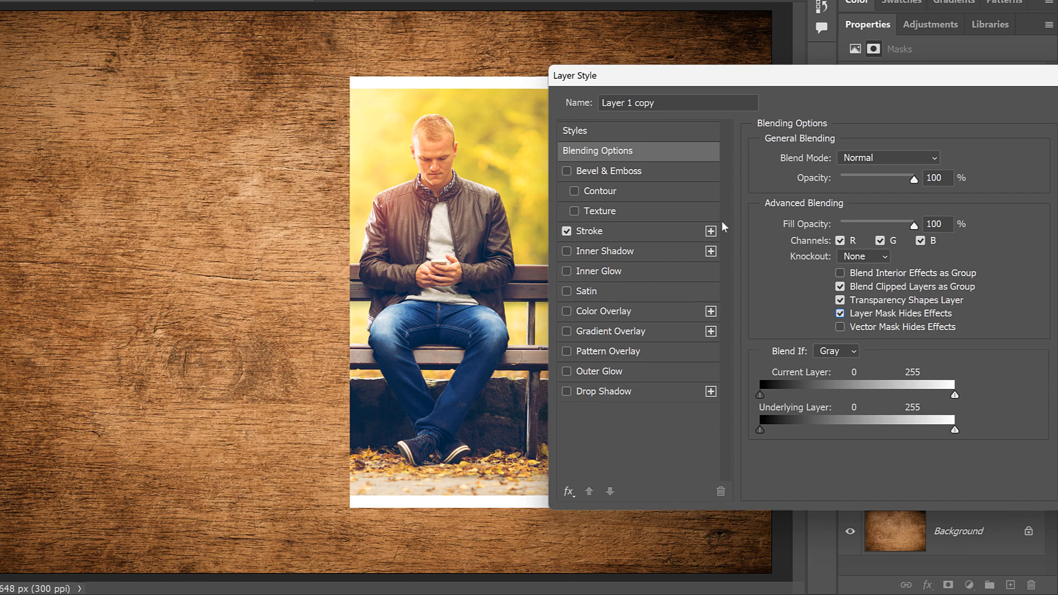
drag(813, 79, 625, 76)
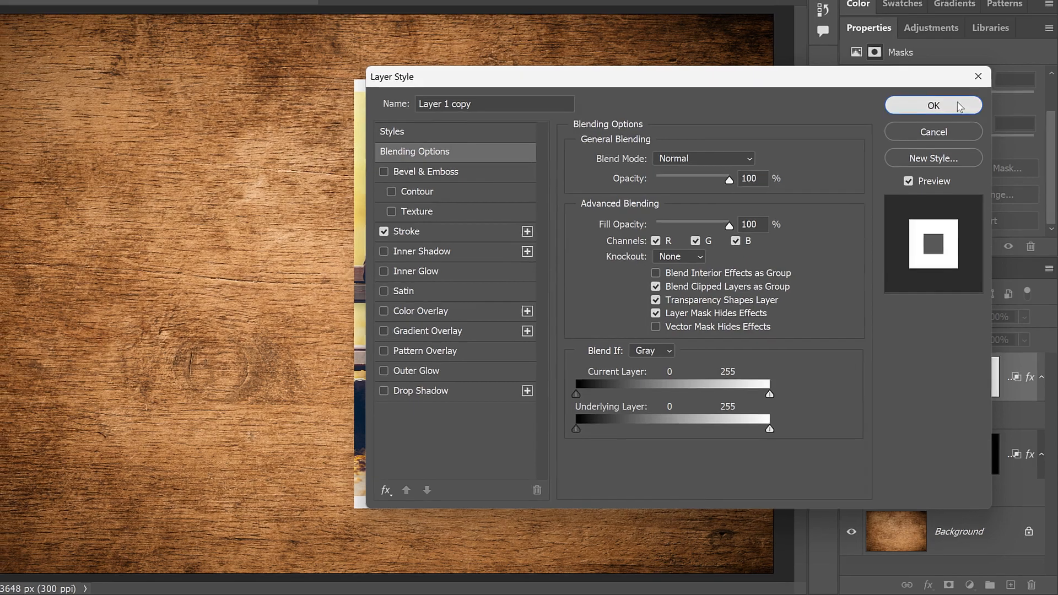
click(957, 103)
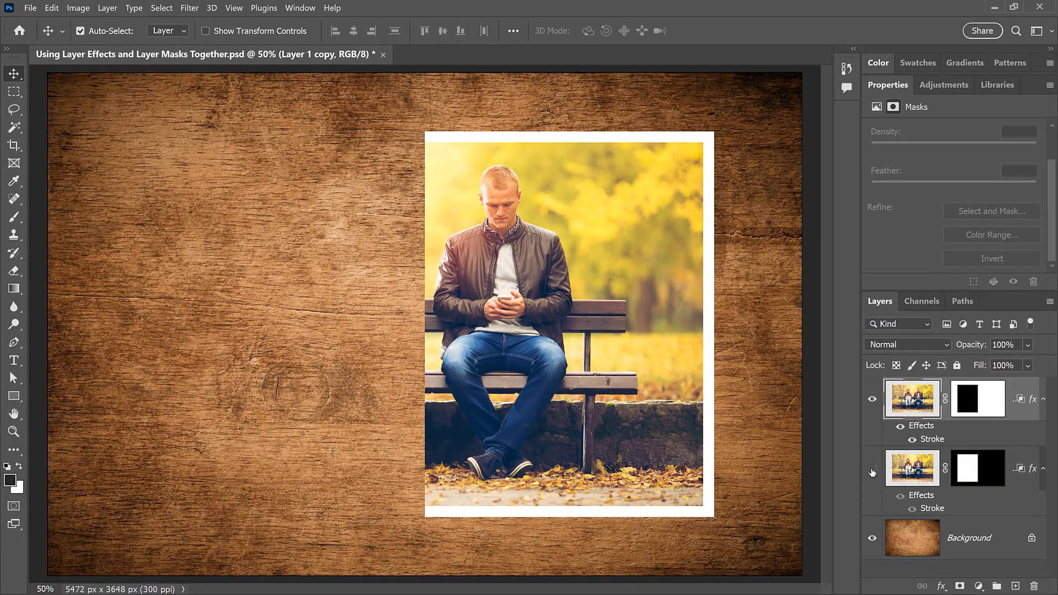
Show Layer 1 again, then move the left photo half 200 px left and the right half outward to widen the gap.
click(872, 470)
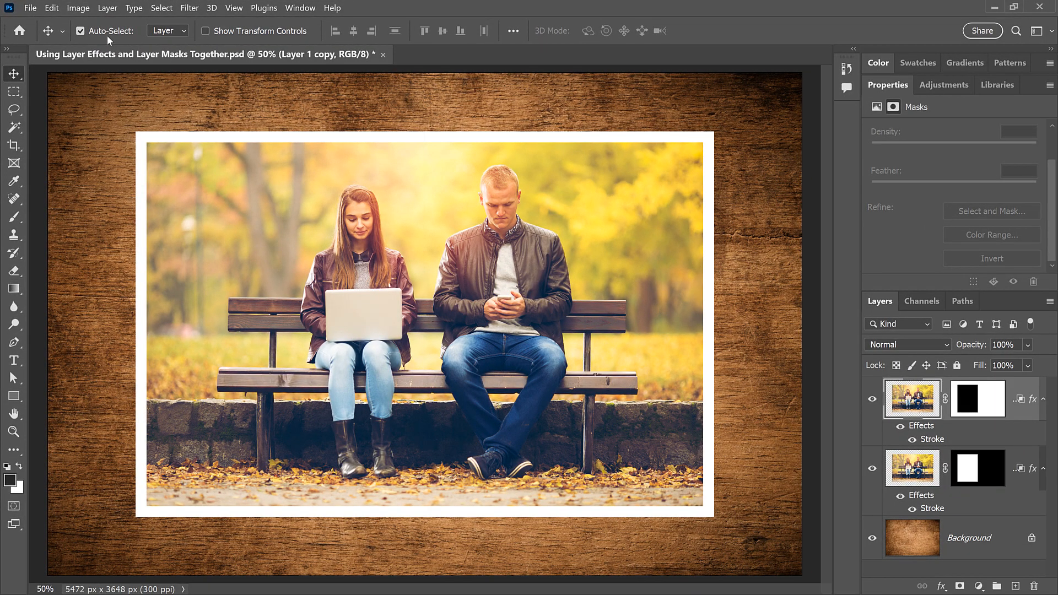
click(344, 313)
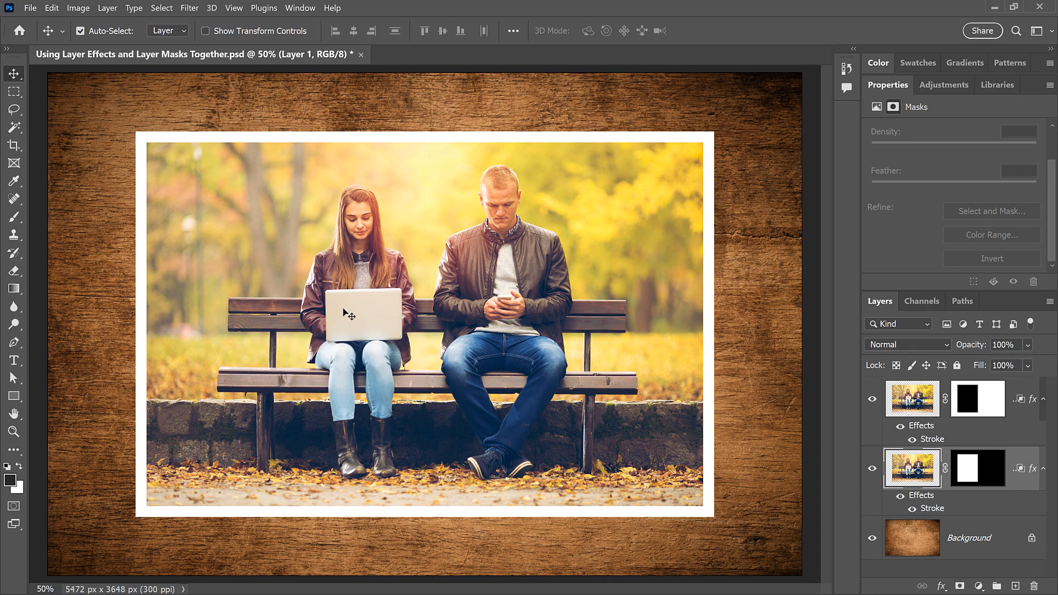
drag(343, 310, 315, 312)
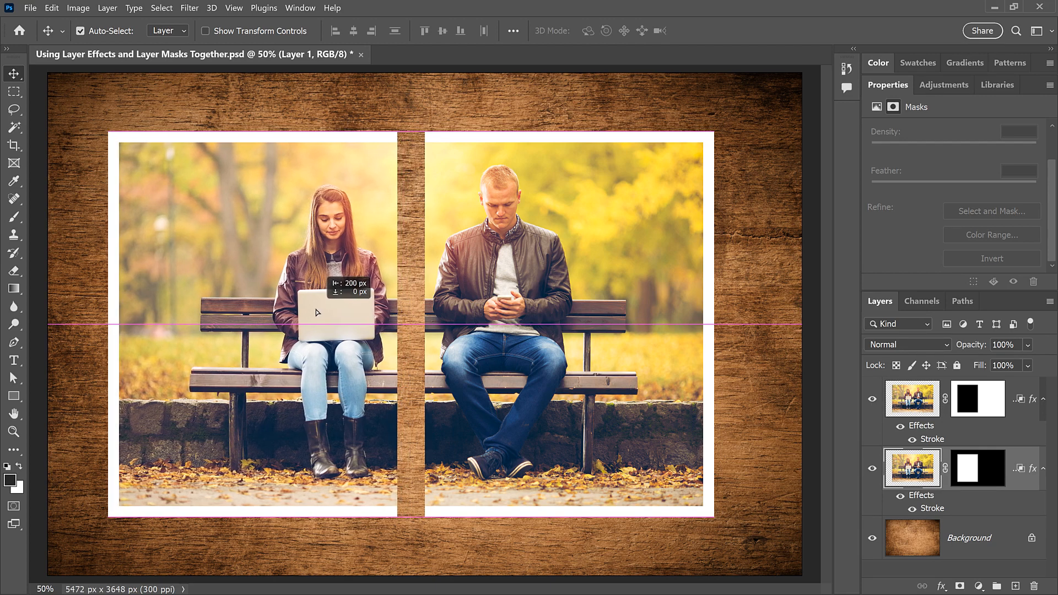
click(583, 279)
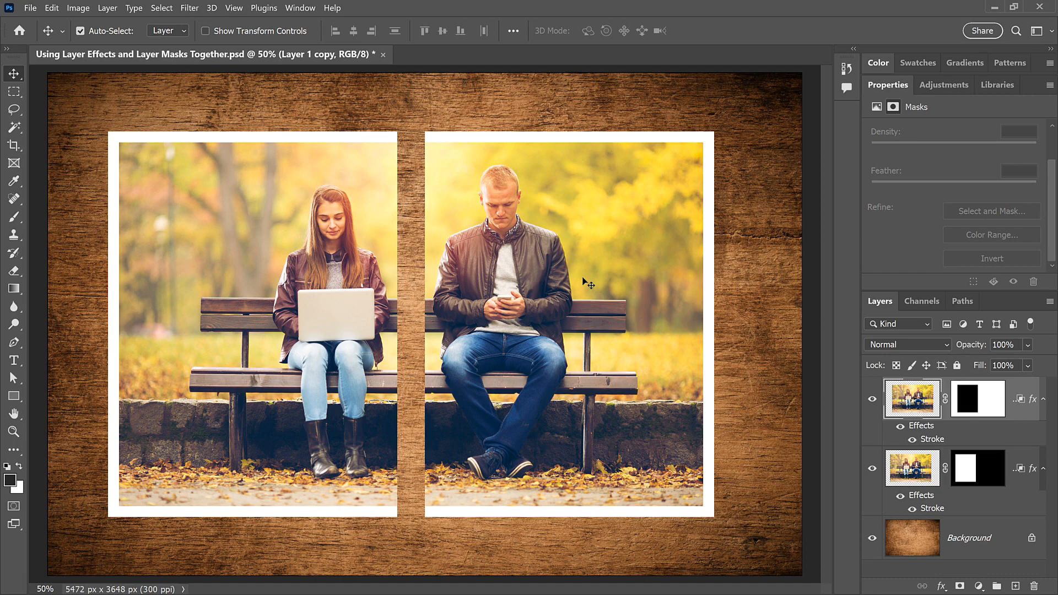
drag(582, 279, 611, 282)
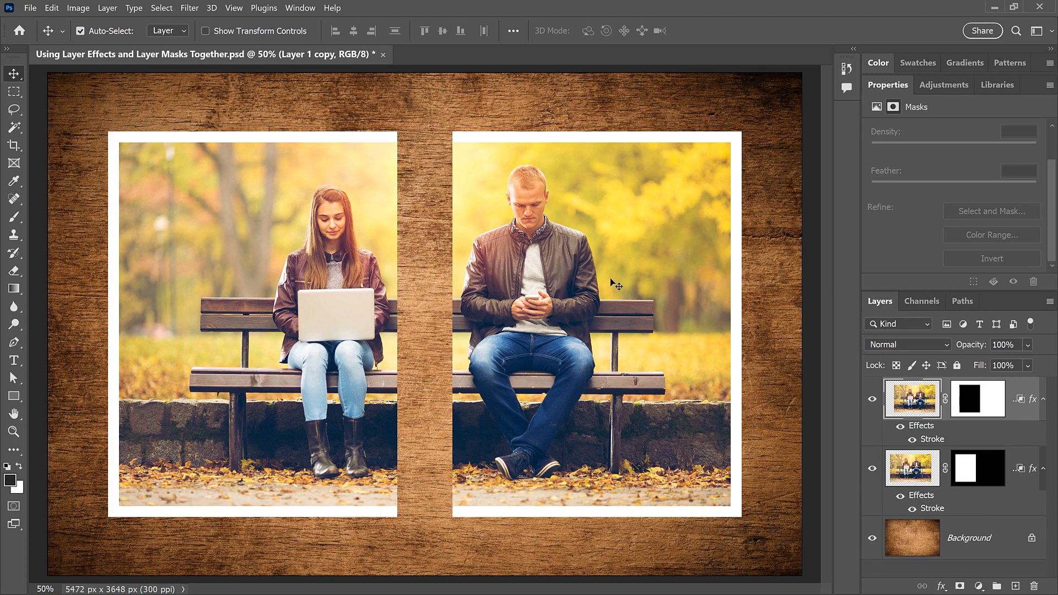
Try a drop shadow on Layer 1 at an angle of 136° and a distance of 63 px.
click(911, 469)
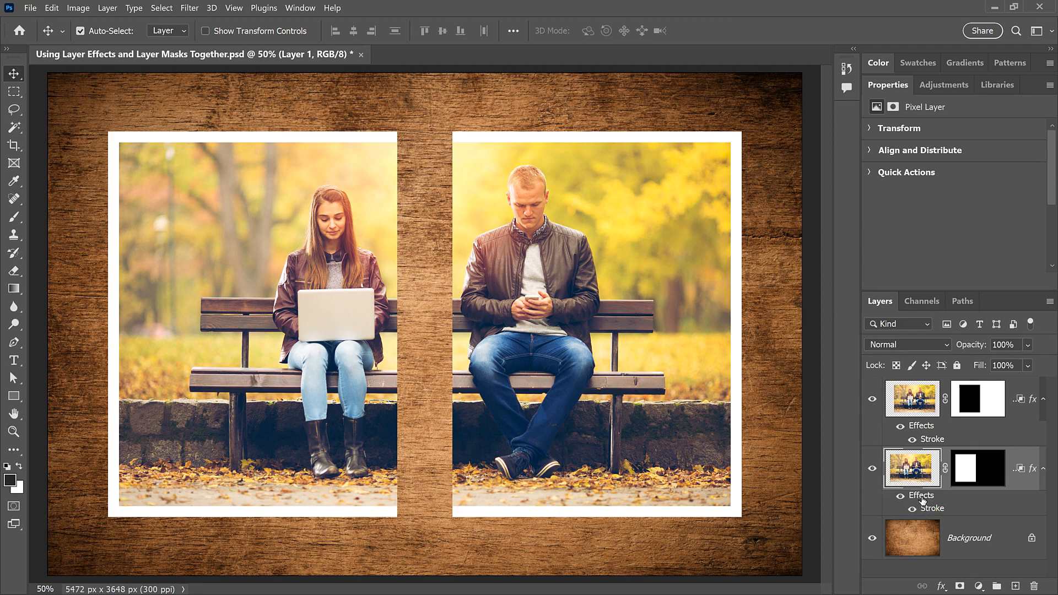
double_click(922, 496)
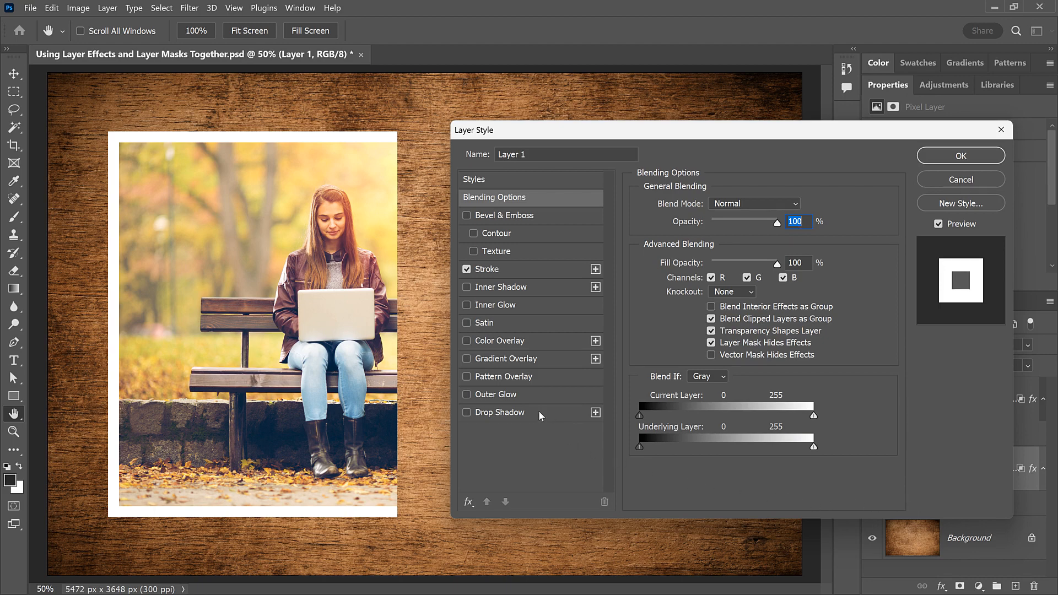
click(499, 413)
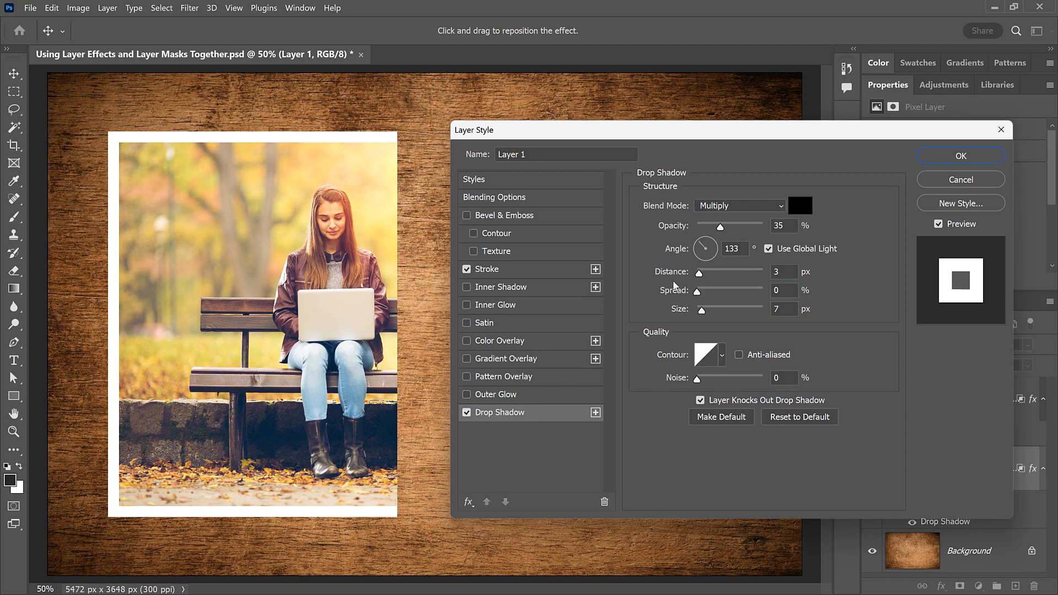
mouse_move(333, 315)
mouse_down()
mouse_move(357, 347)
mouse_move(316, 374)
mouse_move(262, 322)
mouse_move(267, 255)
mouse_move(347, 329)
mouse_move(335, 319)
mouse_up()
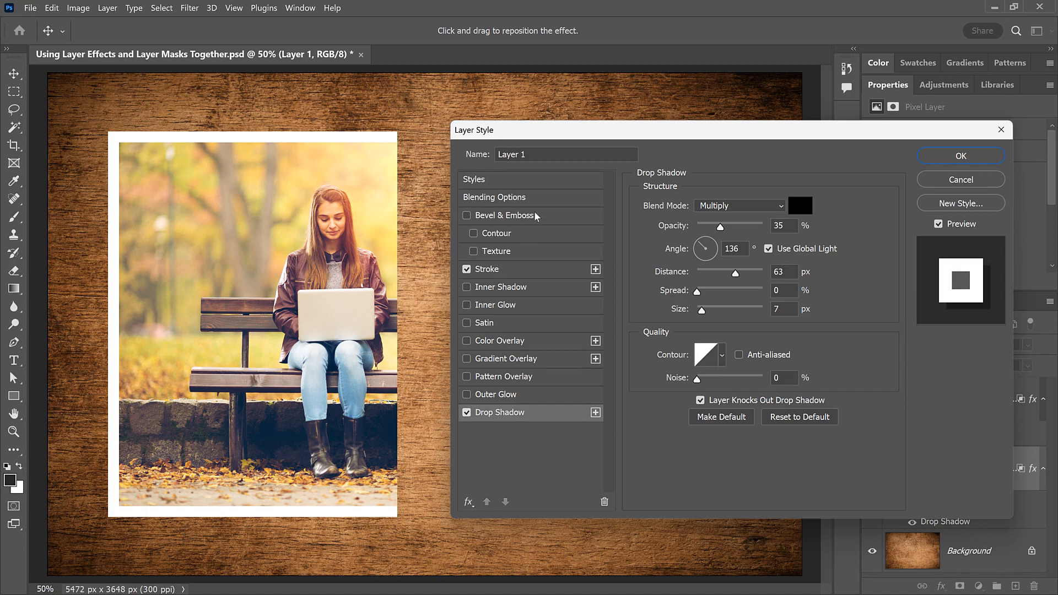
Disable Layer Mask Hides Effects for Layer 1 and offset its drop shadow to 192 px at 140°.
click(537, 197)
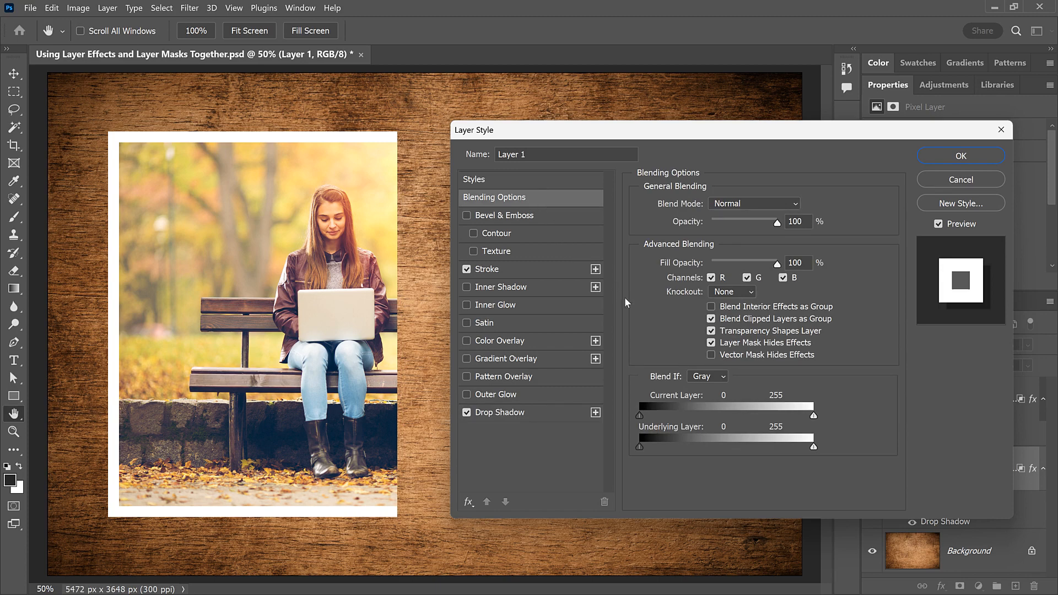
click(711, 343)
click(535, 413)
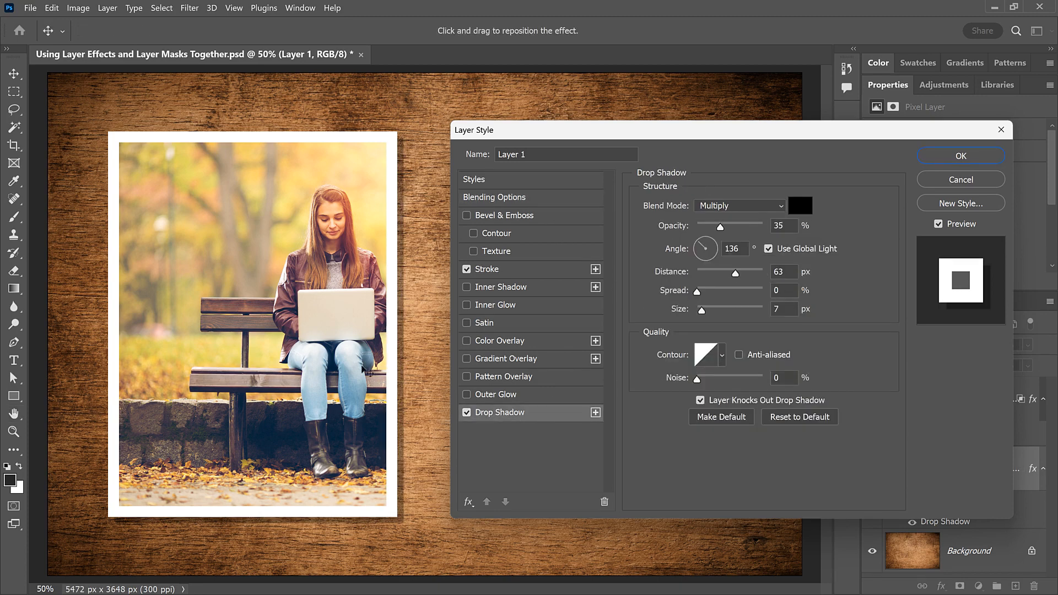
drag(327, 322, 325, 351)
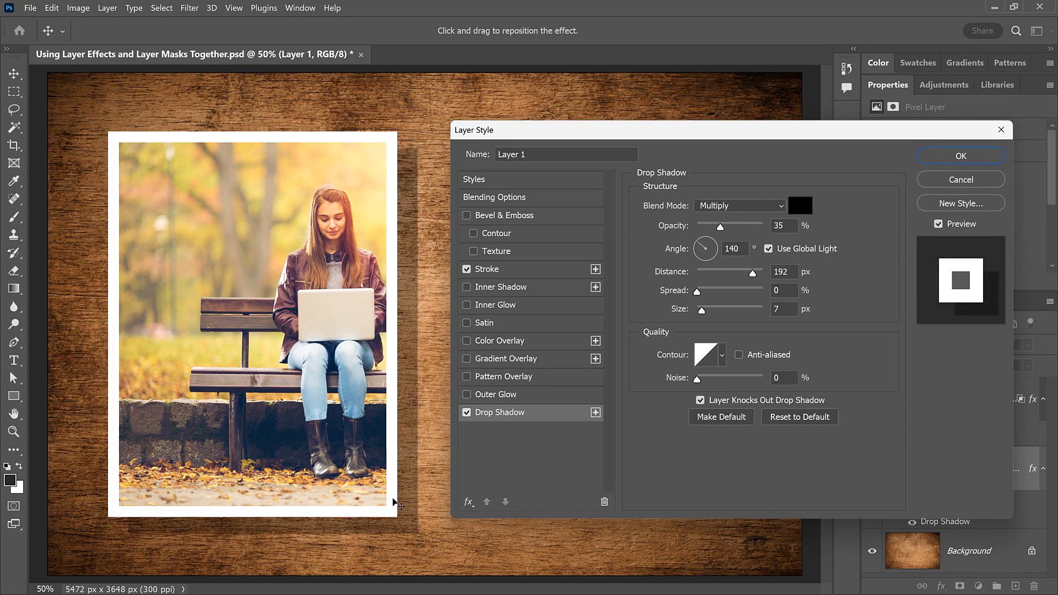
Enable Layer Mask Hides Effects again for Layer 1 and discard all its layer style changes.
click(540, 199)
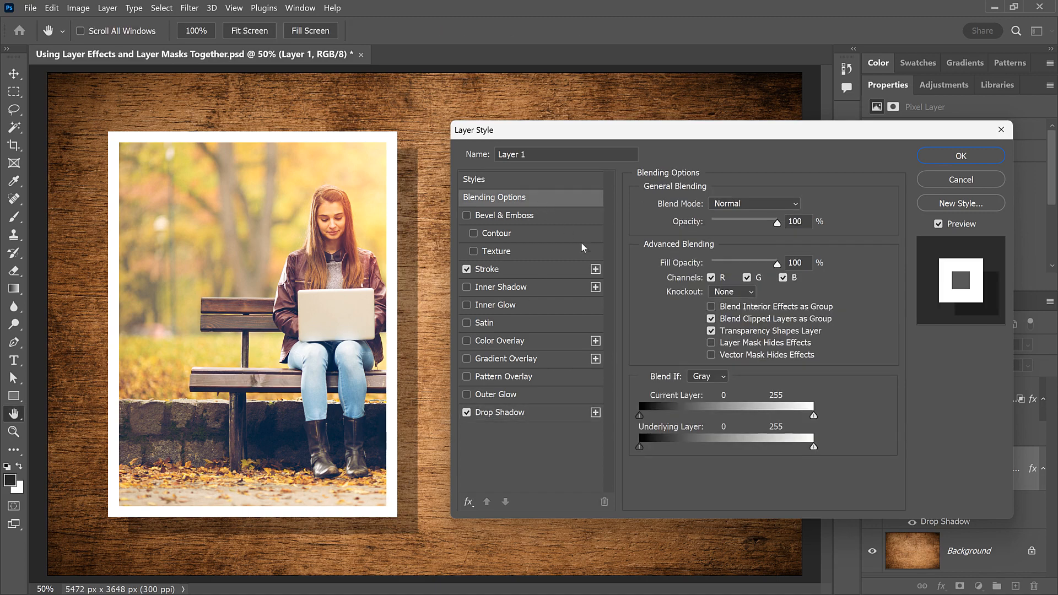
click(711, 343)
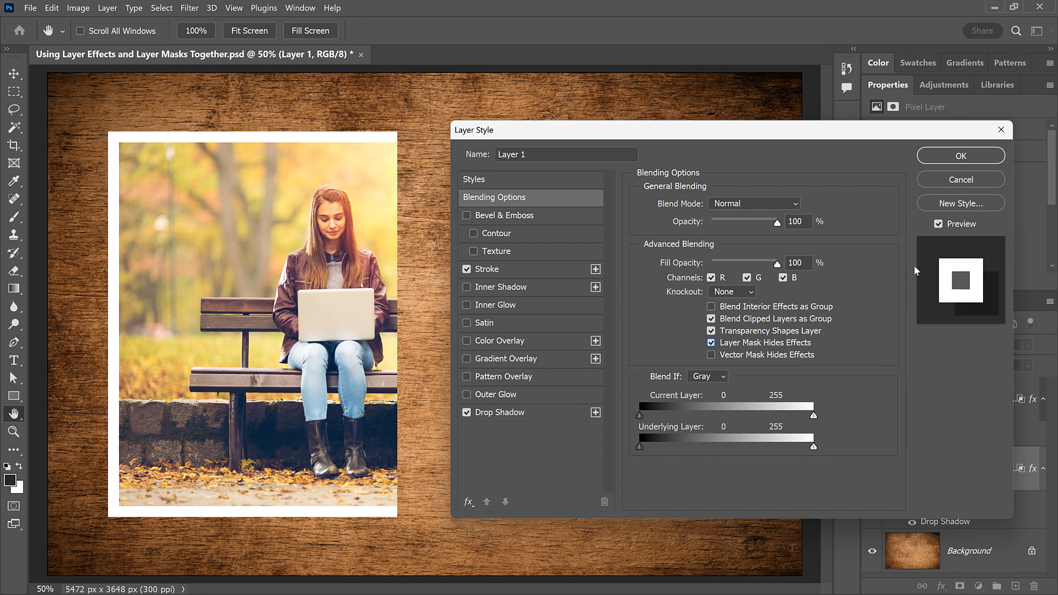
click(985, 181)
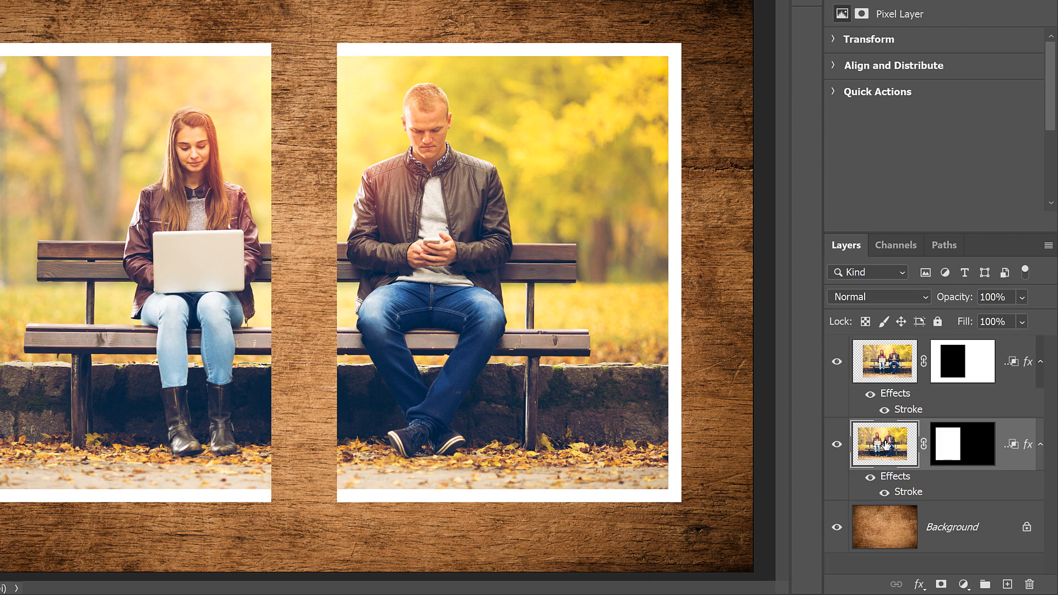
Group Layer 1 and Layer 1 copy into a new group named Group 1, and briefly expand it to check its contents.
shift+click(885, 362)
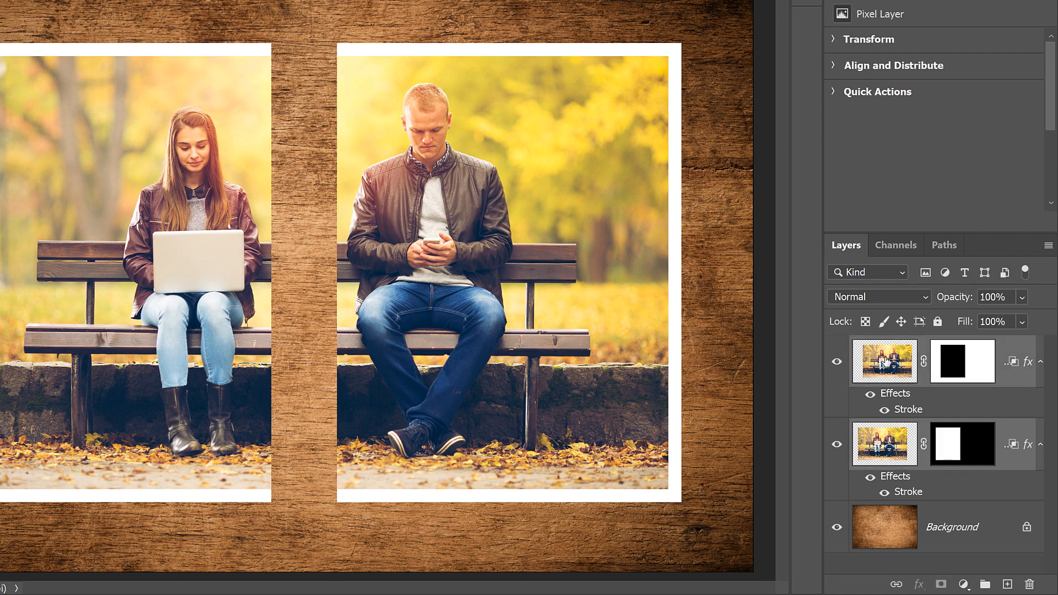
click(1048, 247)
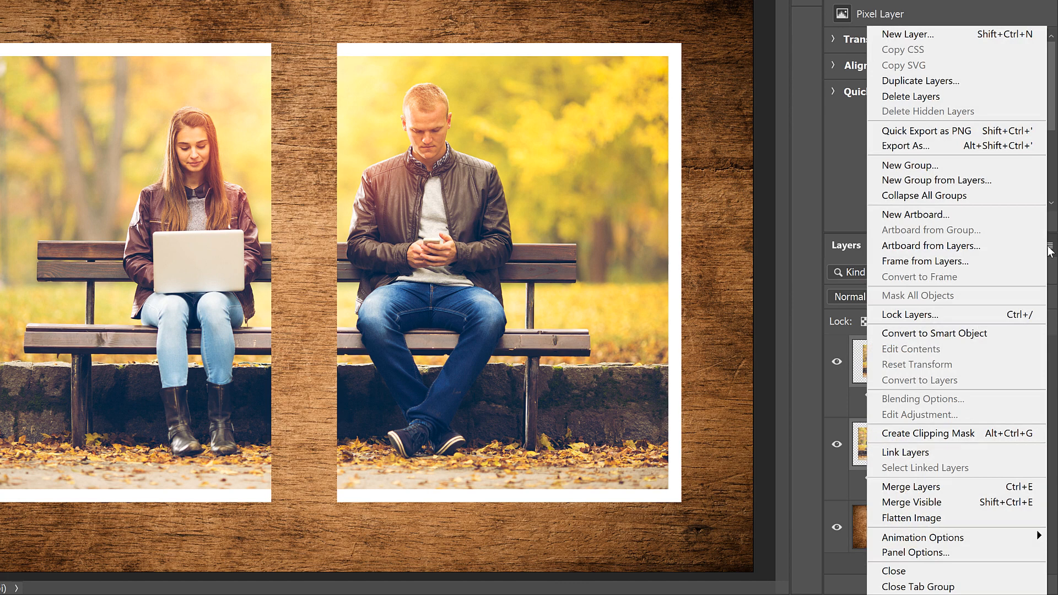
click(1000, 179)
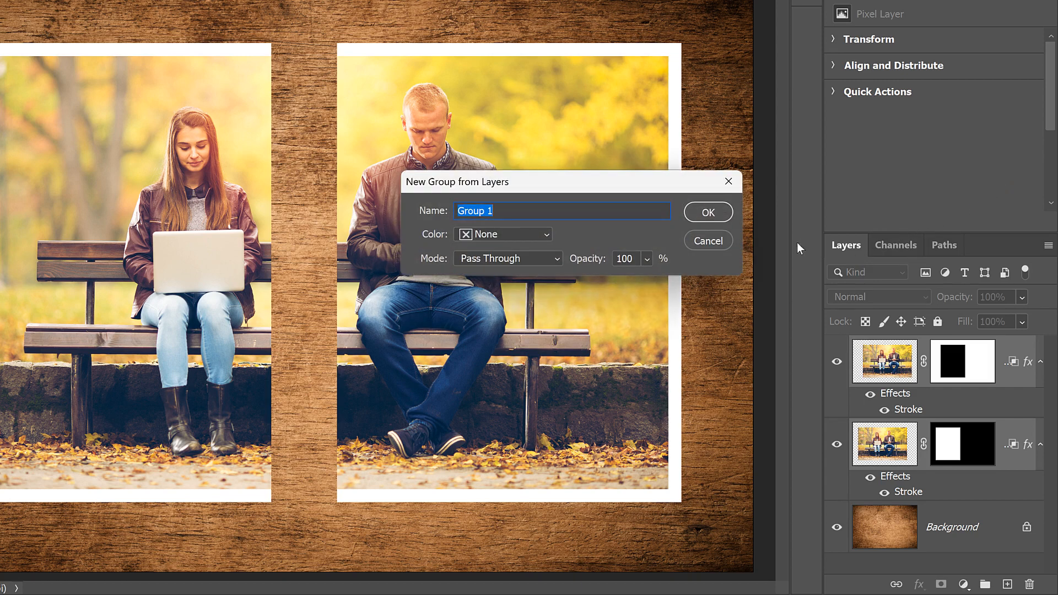
click(708, 212)
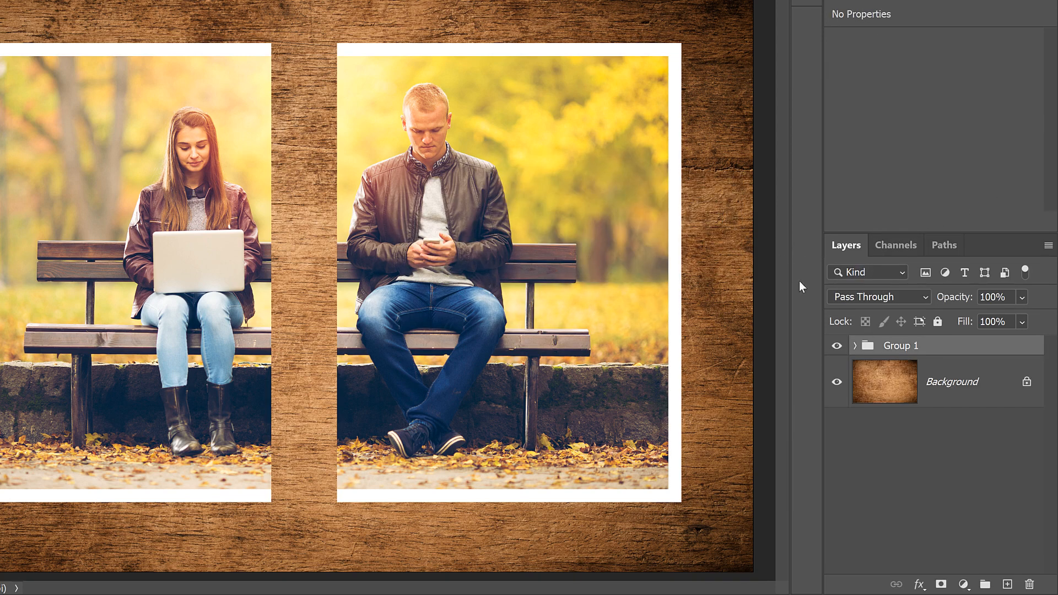
click(855, 346)
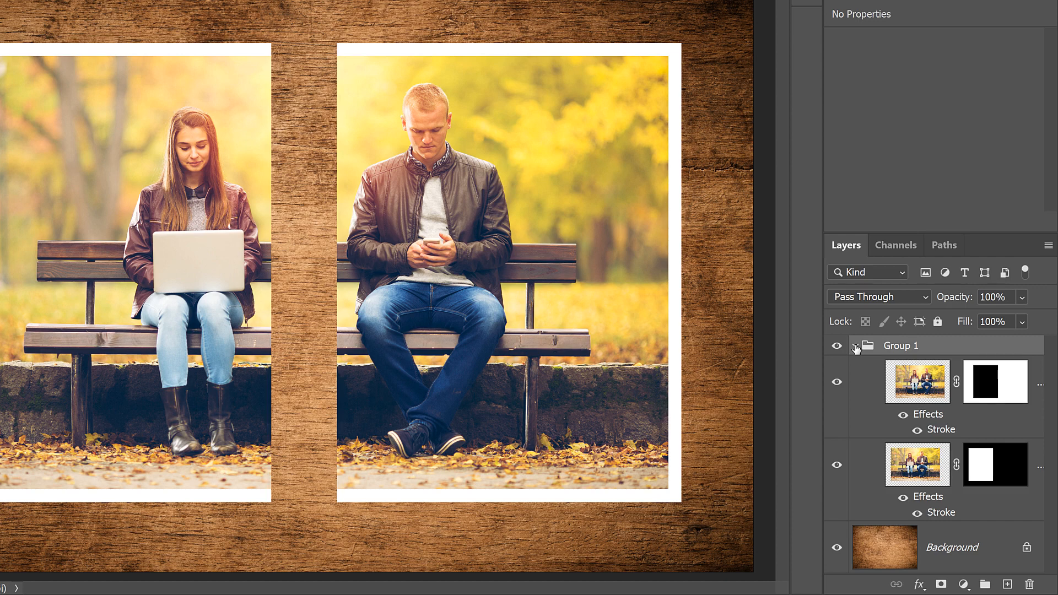
click(855, 346)
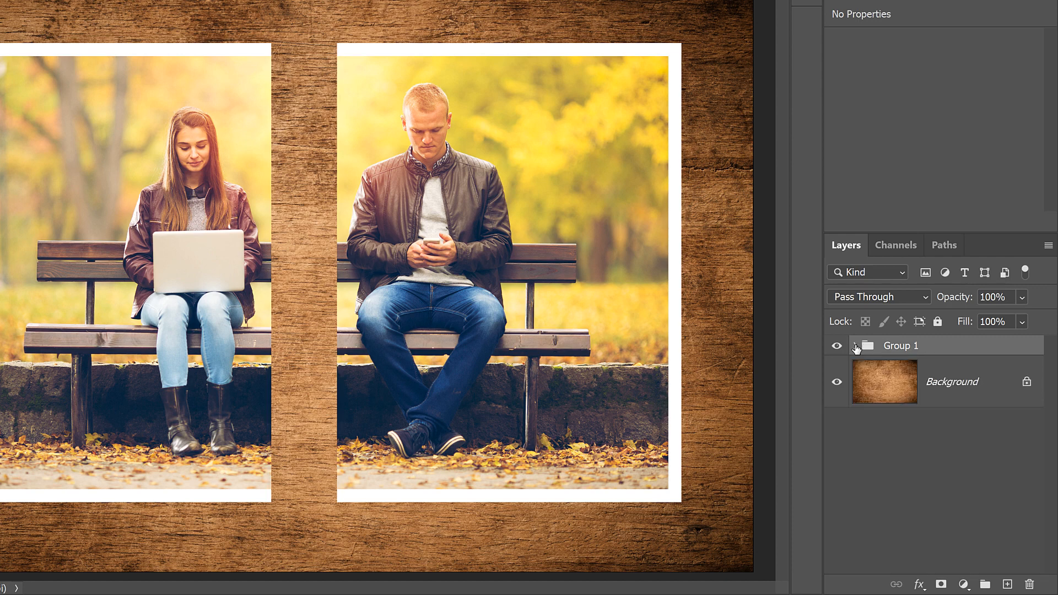
Add a drop shadow to Group 1 with angle 135°, distance 161 px and size 40 px, and expand the group.
click(919, 585)
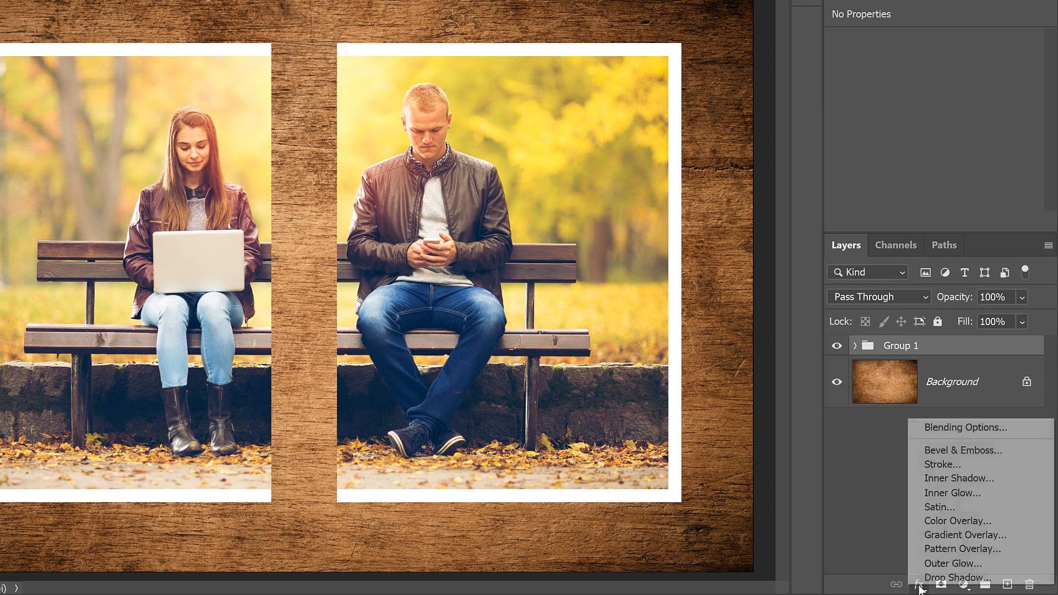
click(1005, 580)
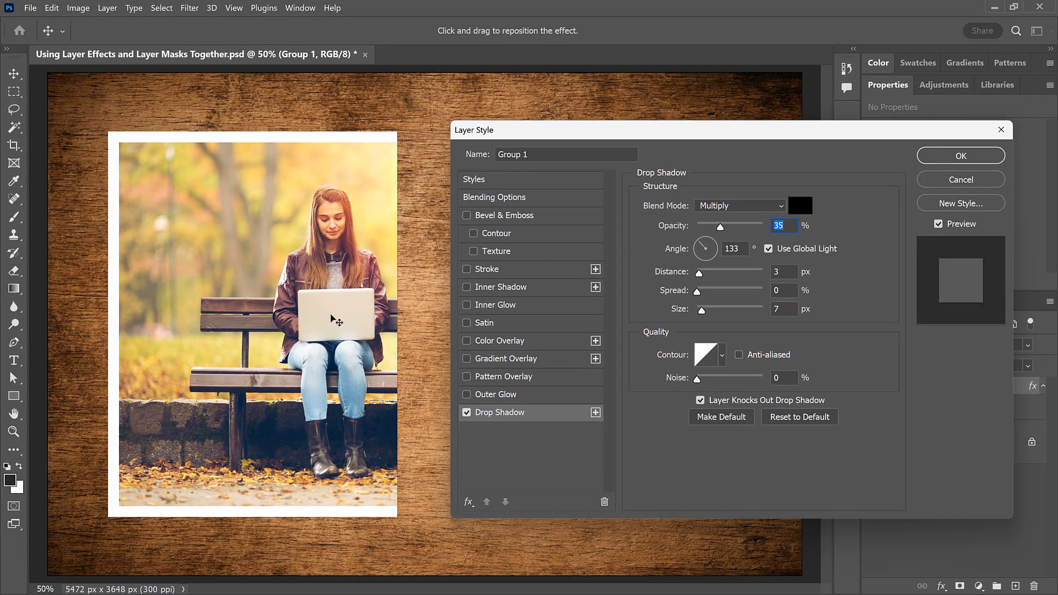
drag(331, 316, 346, 331)
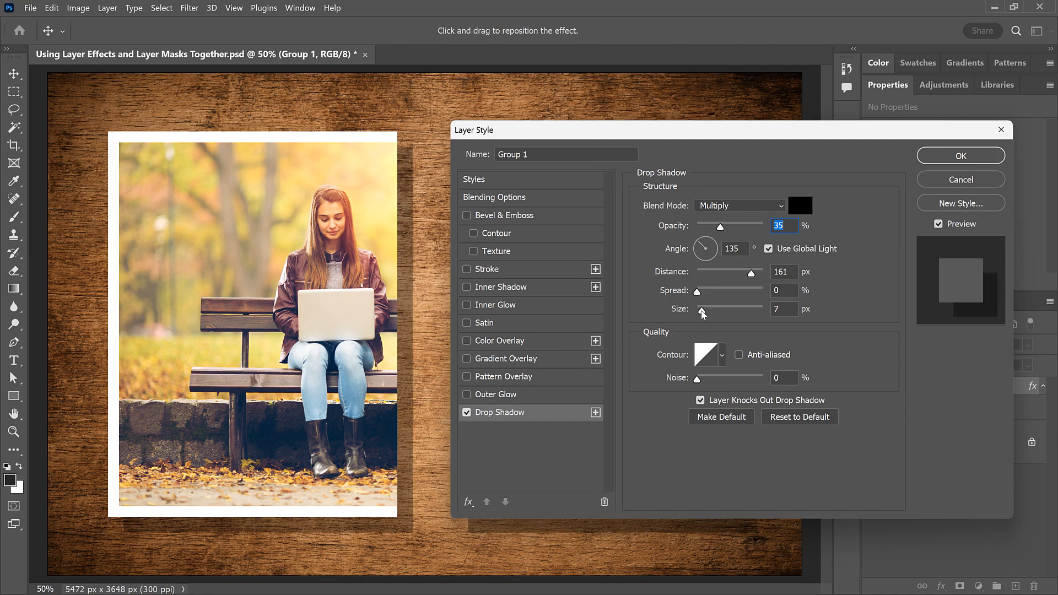
drag(702, 313, 712, 313)
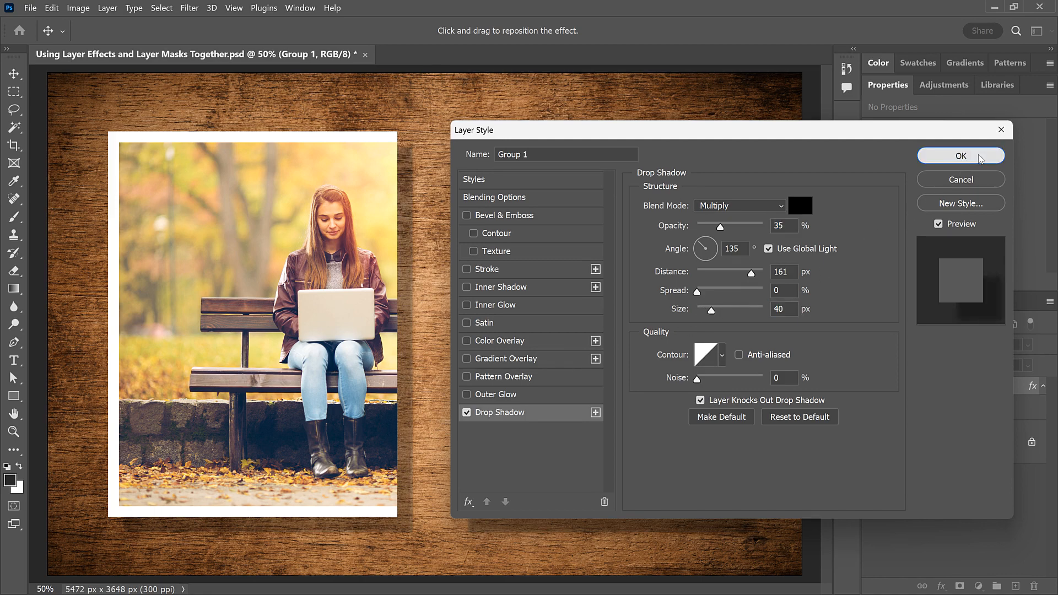
click(979, 158)
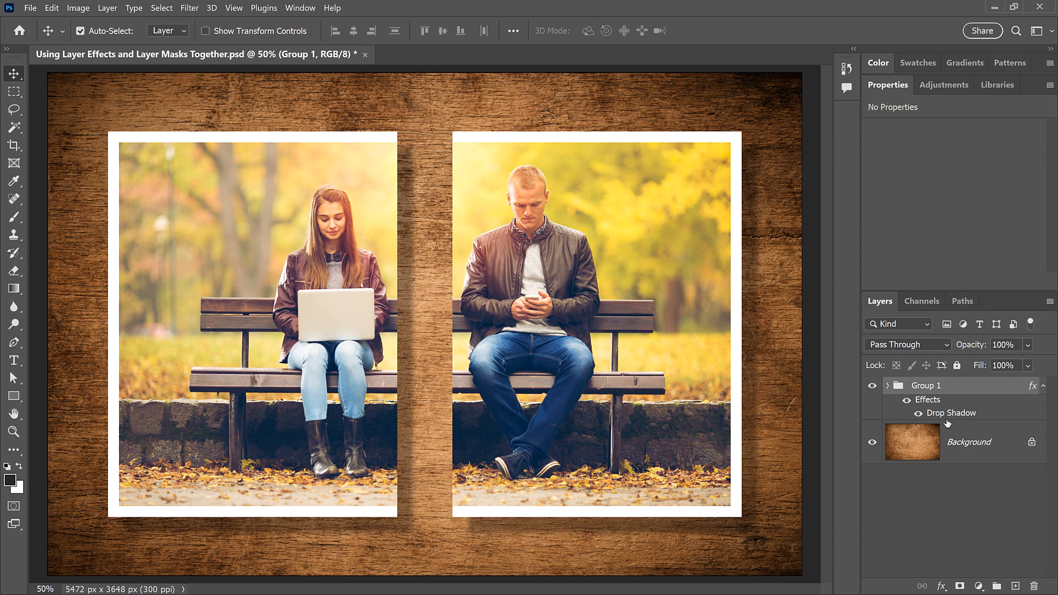
click(887, 386)
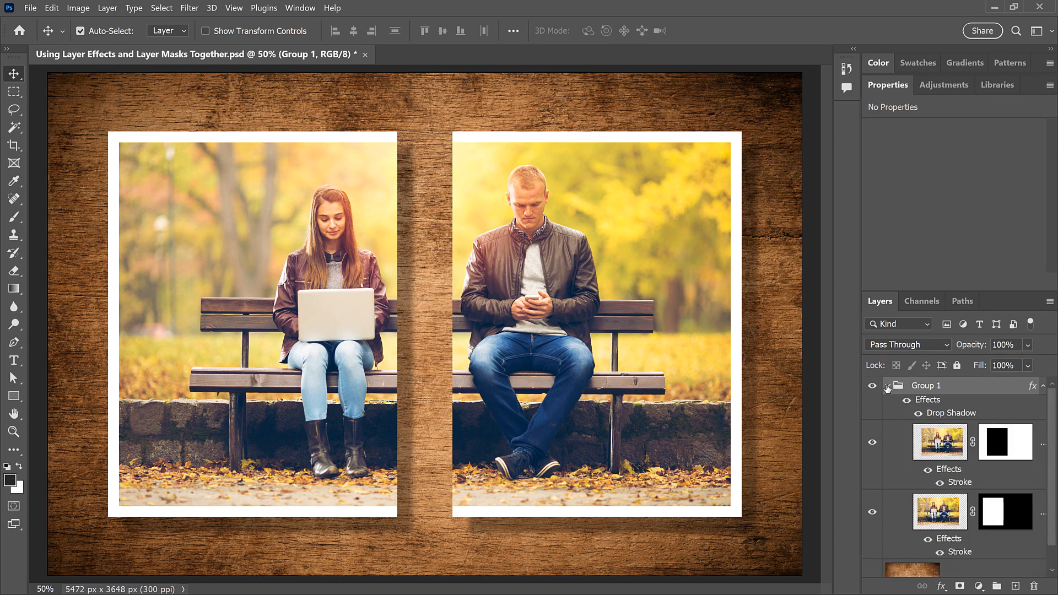